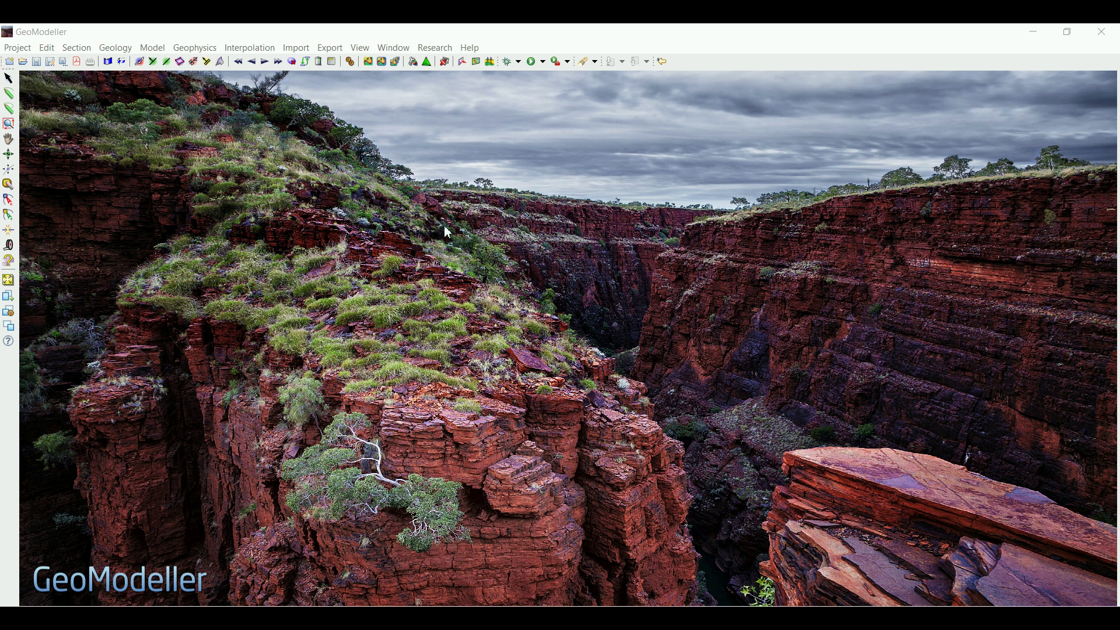
Draw an east–west Profile Tool line across the topo DEM, plotting elevations from about 542 to 625.
click(88, 34)
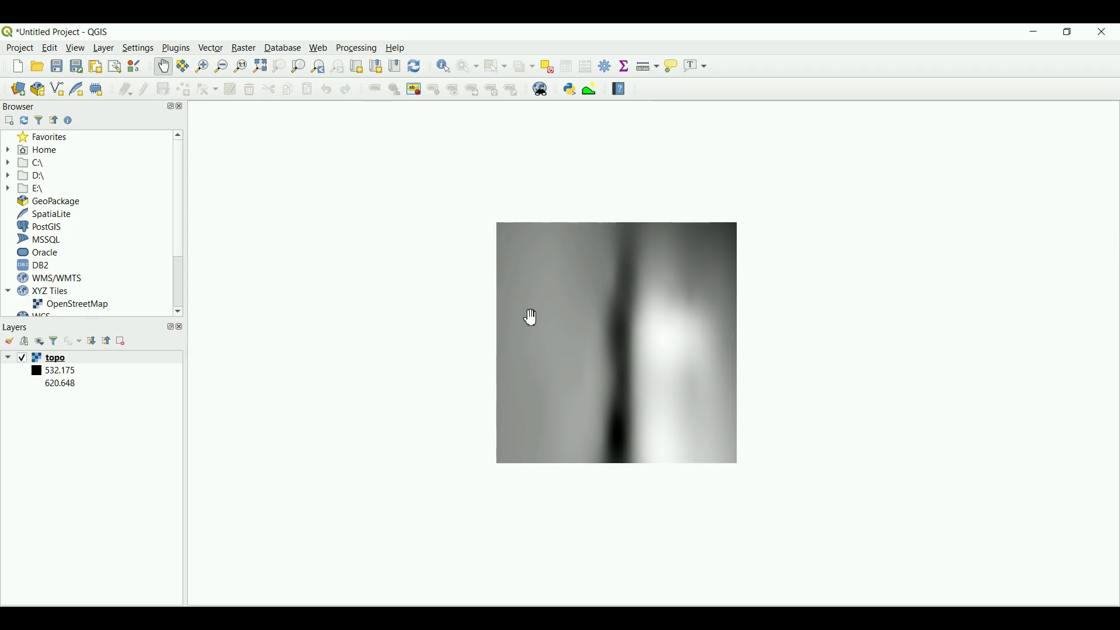
drag(595, 325, 562, 323)
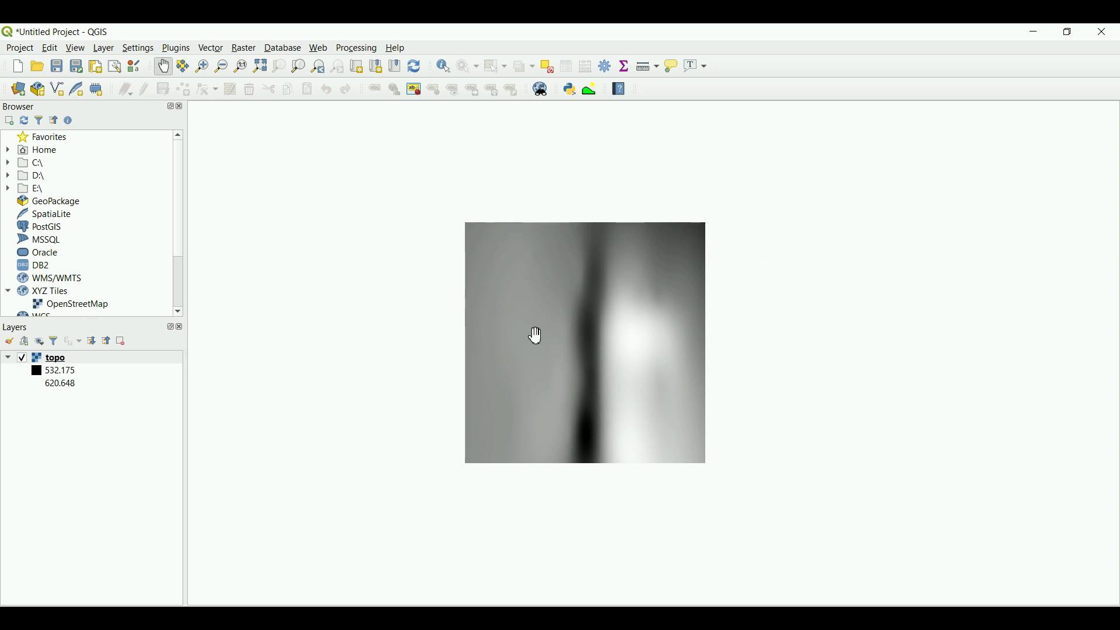
drag(610, 288, 582, 260)
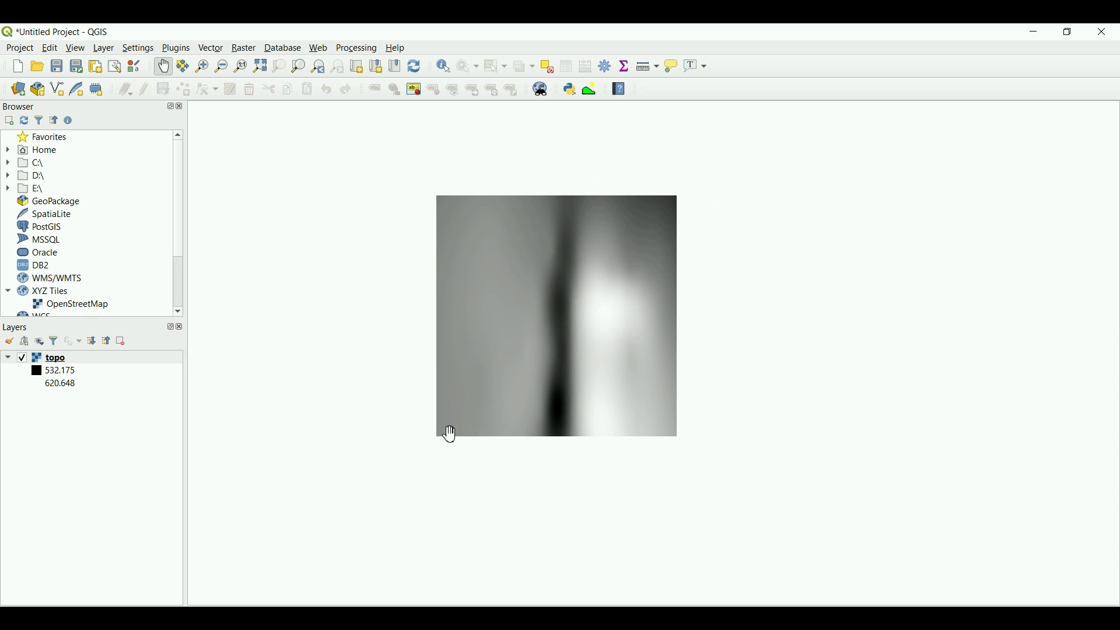
scroll(554, 301, up, 1)
scroll(560, 315, down, 1)
click(591, 90)
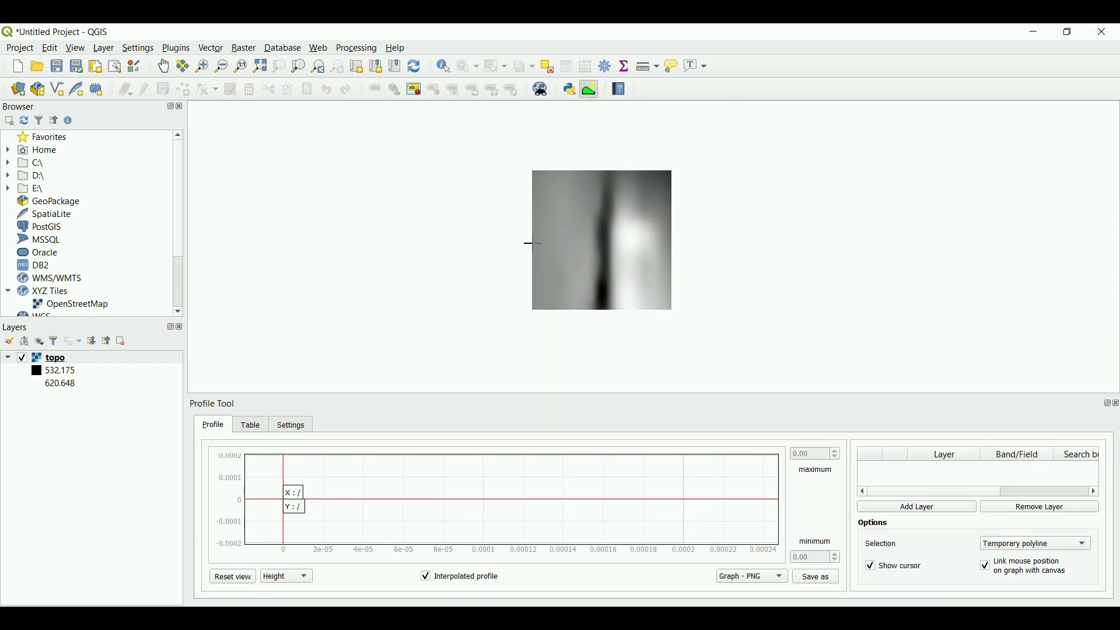
scroll(623, 243, up, 1)
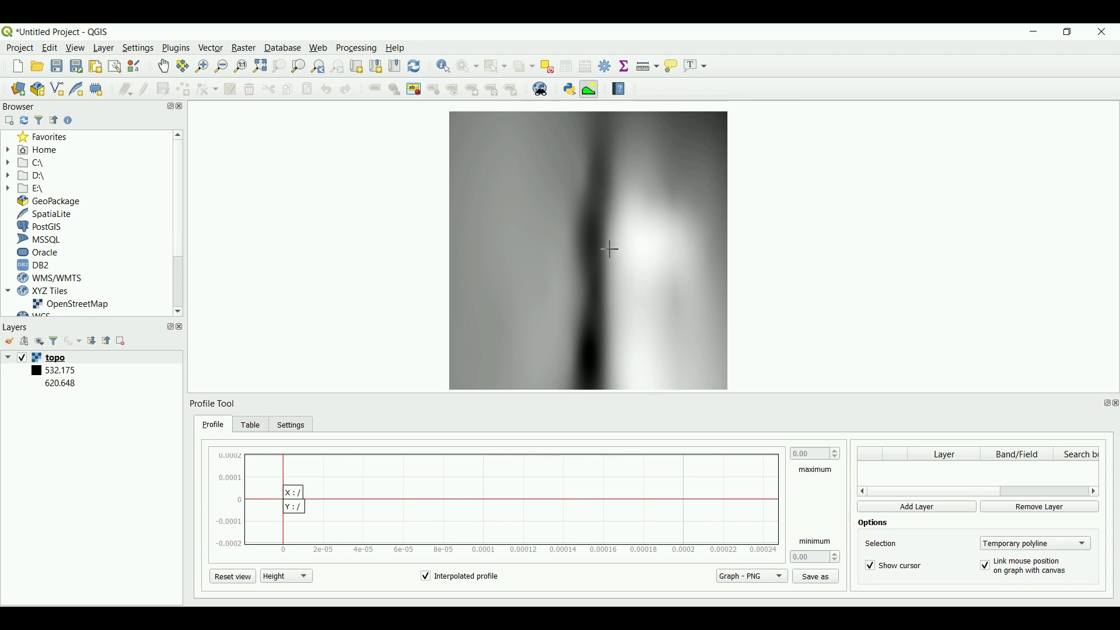
click(467, 266)
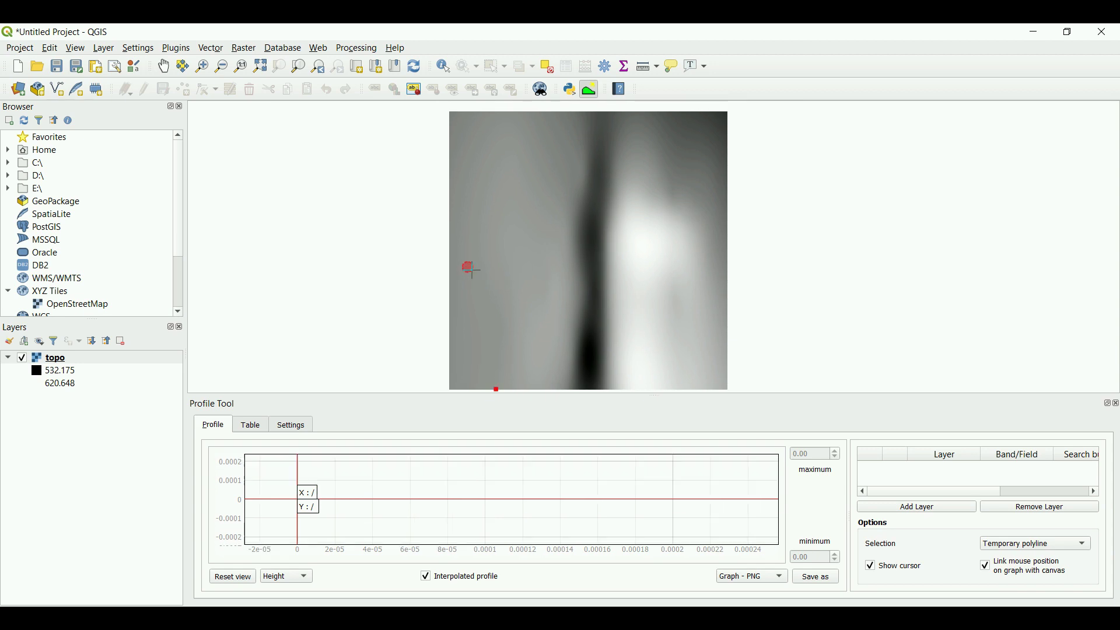
click(707, 264)
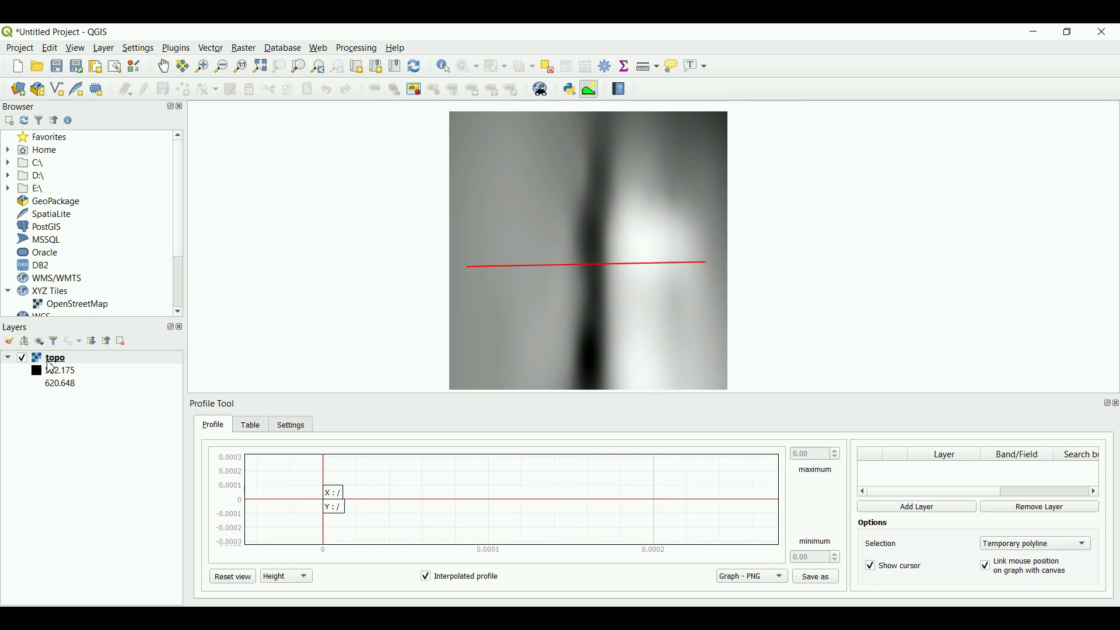
click(49, 361)
click(917, 508)
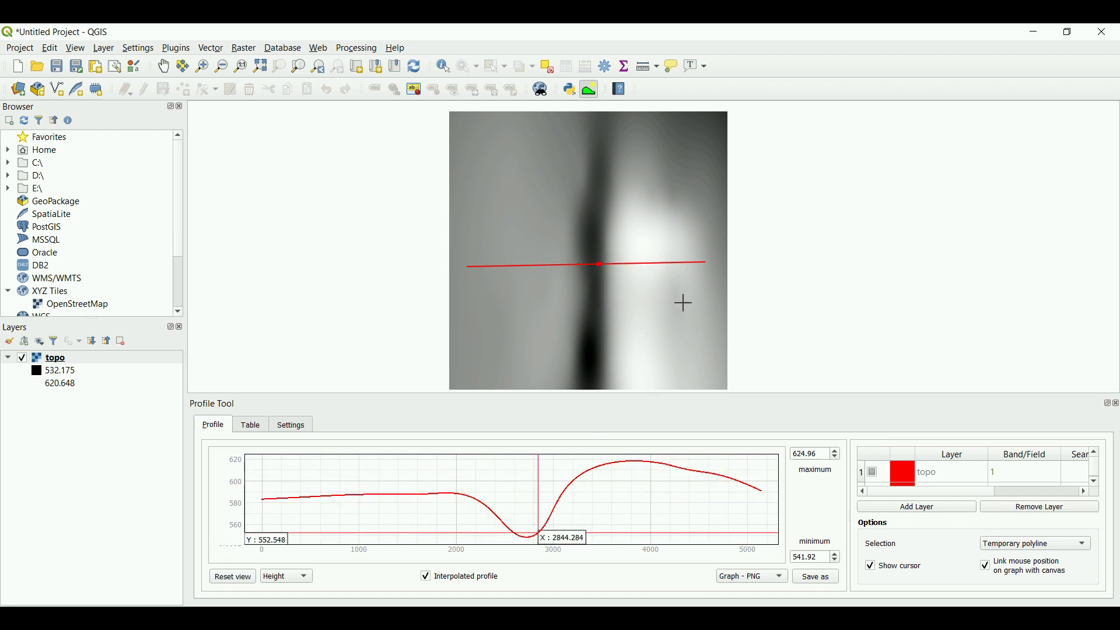
Close the QGIS elevation profile panel and start a new GeoModeller project.
click(1116, 404)
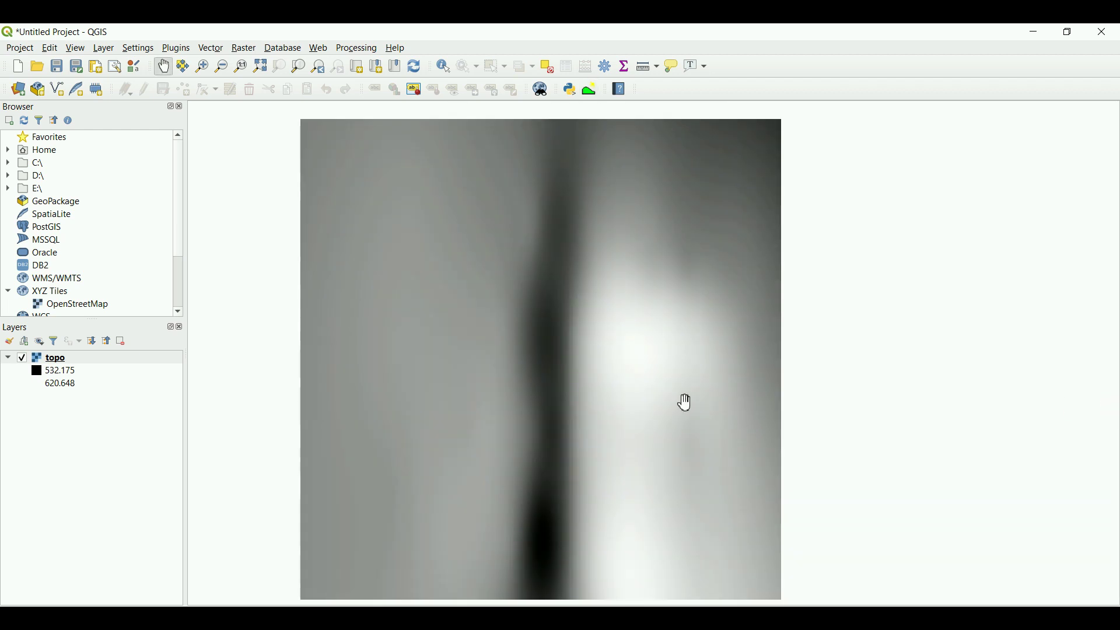
drag(686, 402, 705, 385)
scroll(675, 388, down, 1)
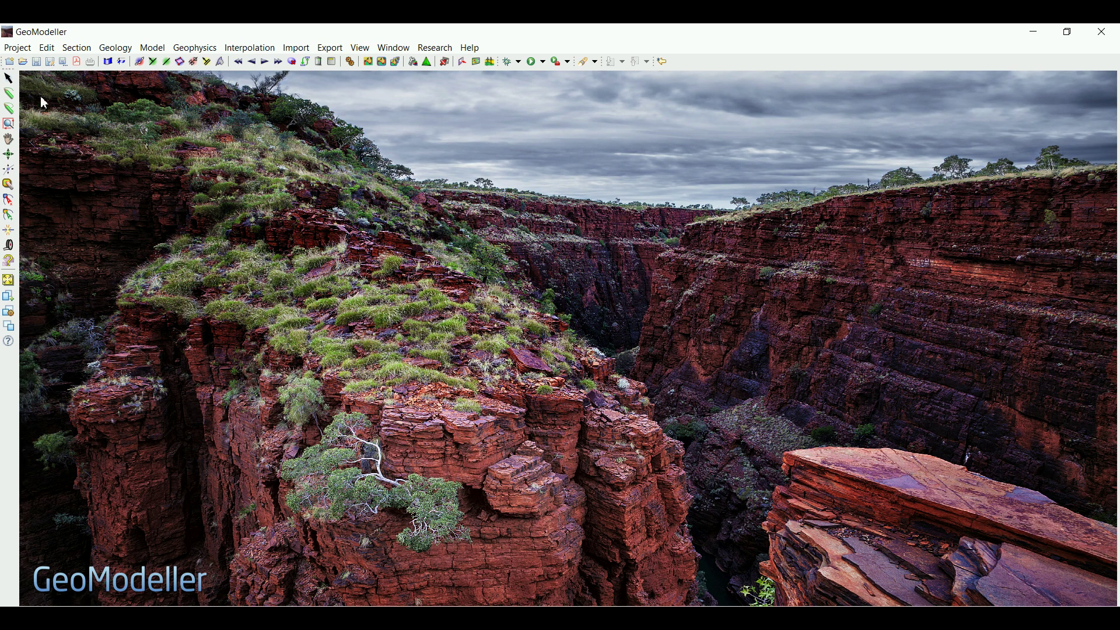
click(17, 47)
click(28, 75)
click(542, 65)
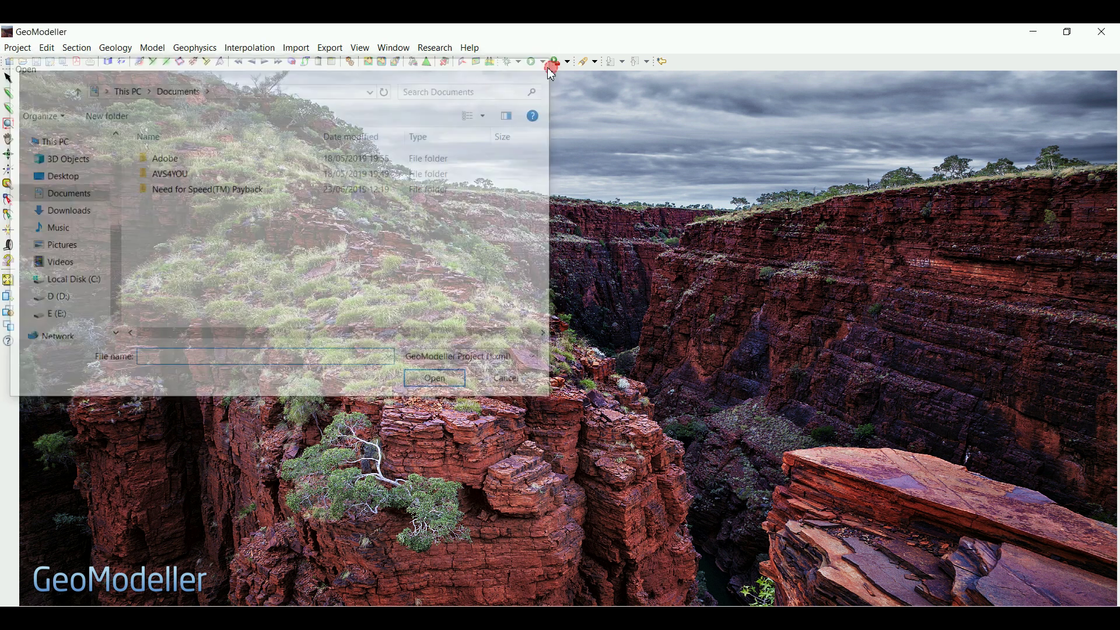
click(16, 49)
click(26, 62)
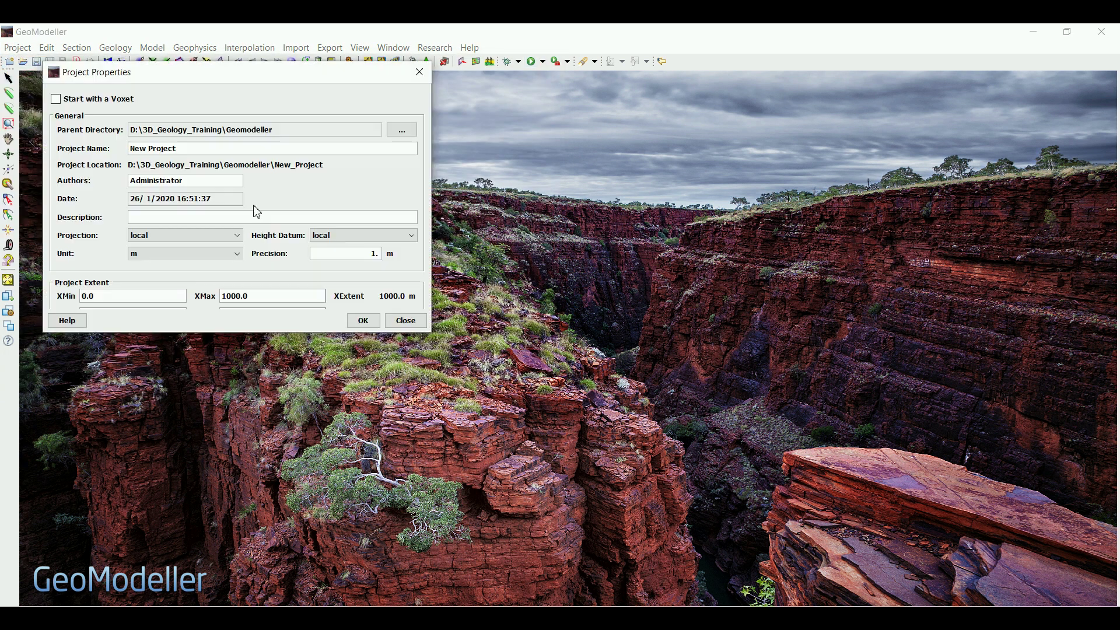
Name the project '3D geology' and set its author to Mining geologist.
drag(236, 65, 606, 117)
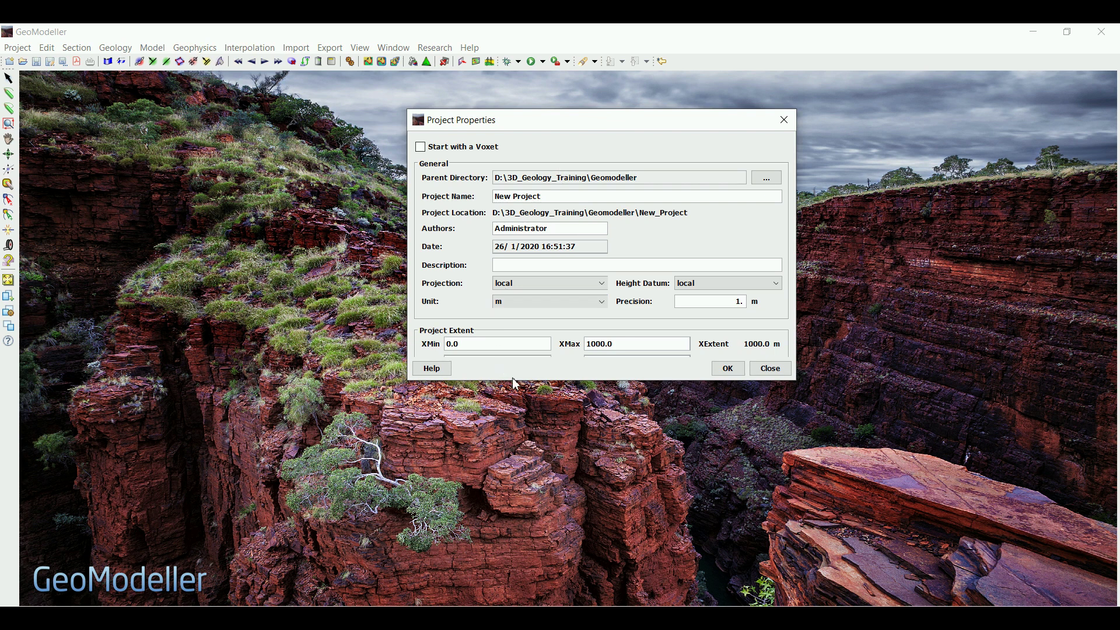
drag(515, 381, 481, 496)
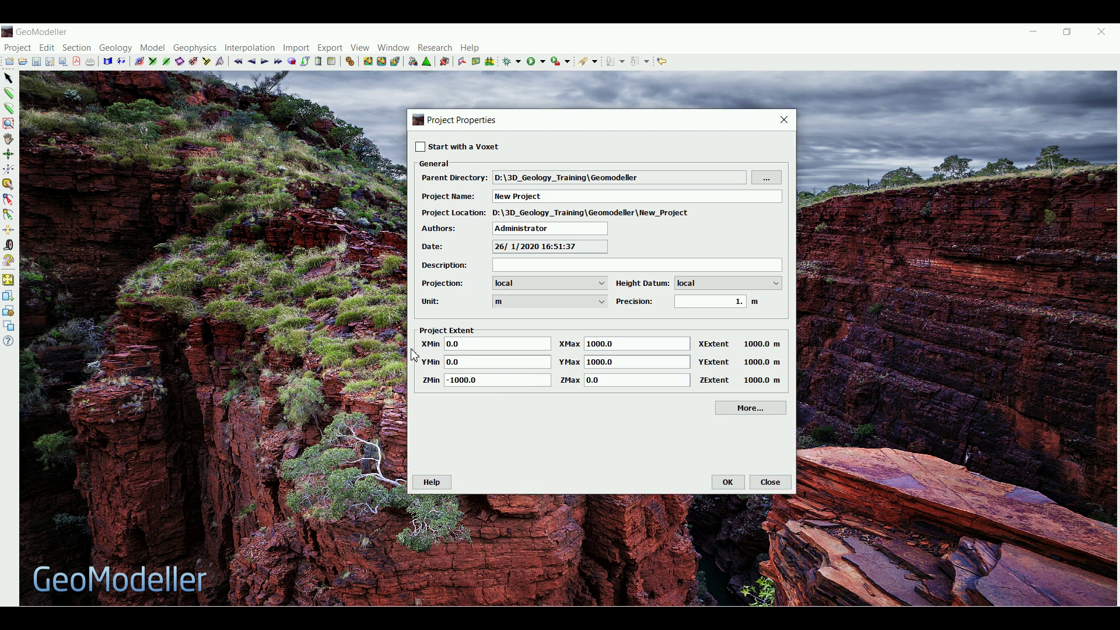
drag(412, 353, 231, 352)
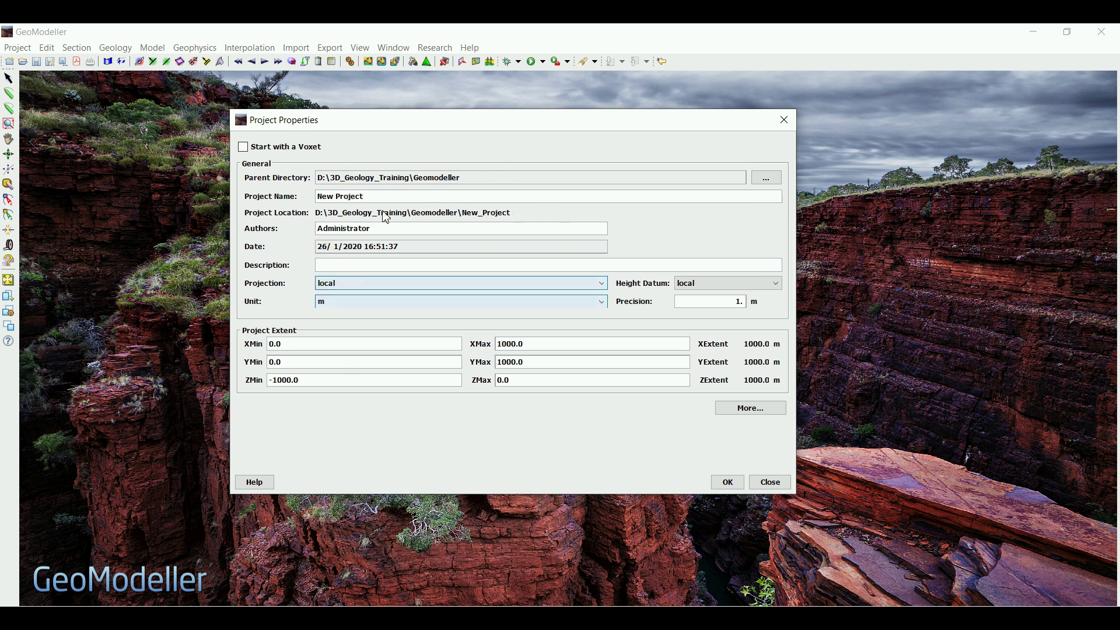
triple_click(359, 197)
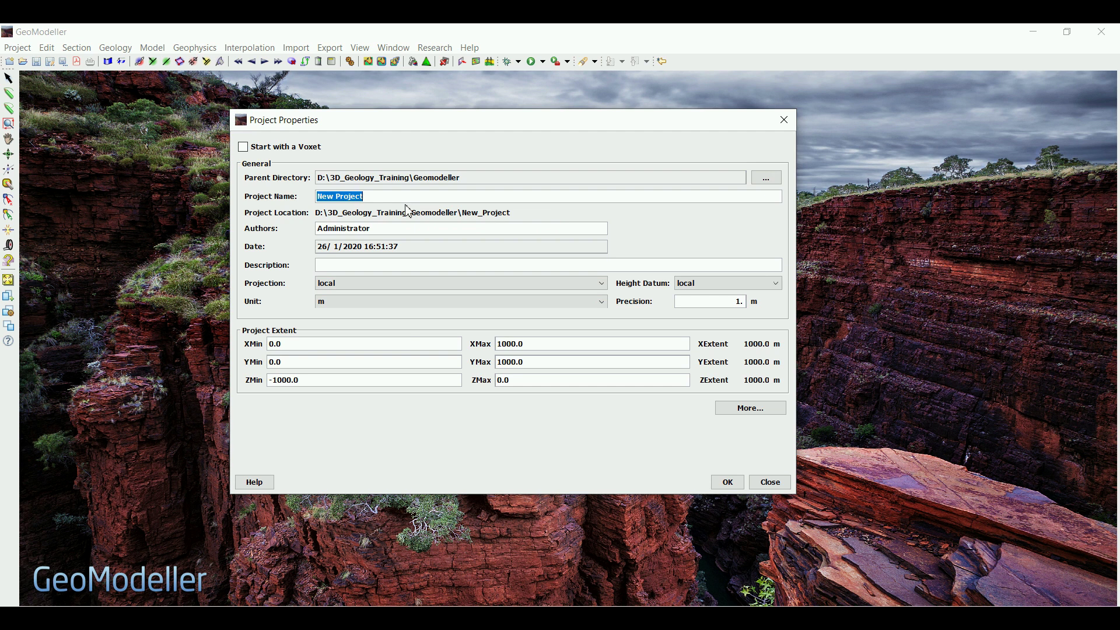
text(3D)
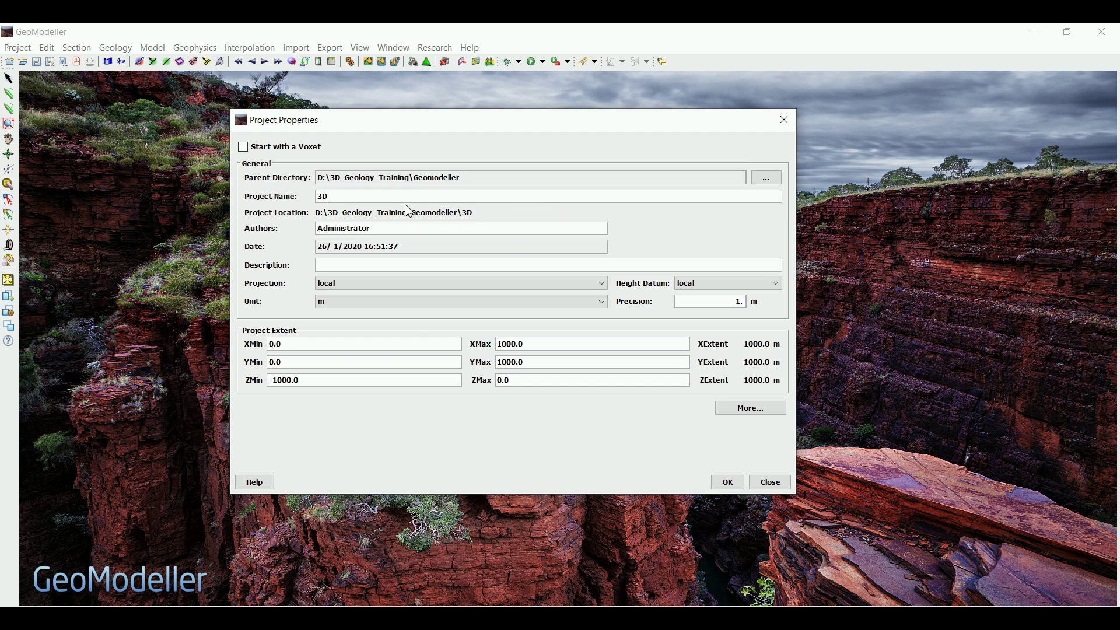
text(ogy)
double_click(383, 228)
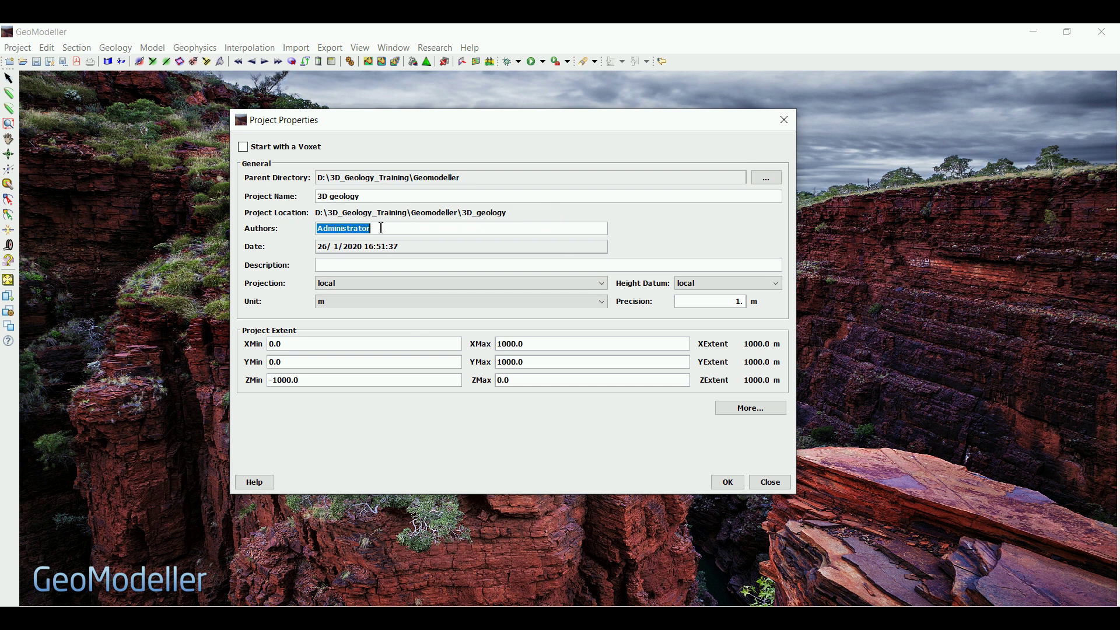
text(Mining geologist)
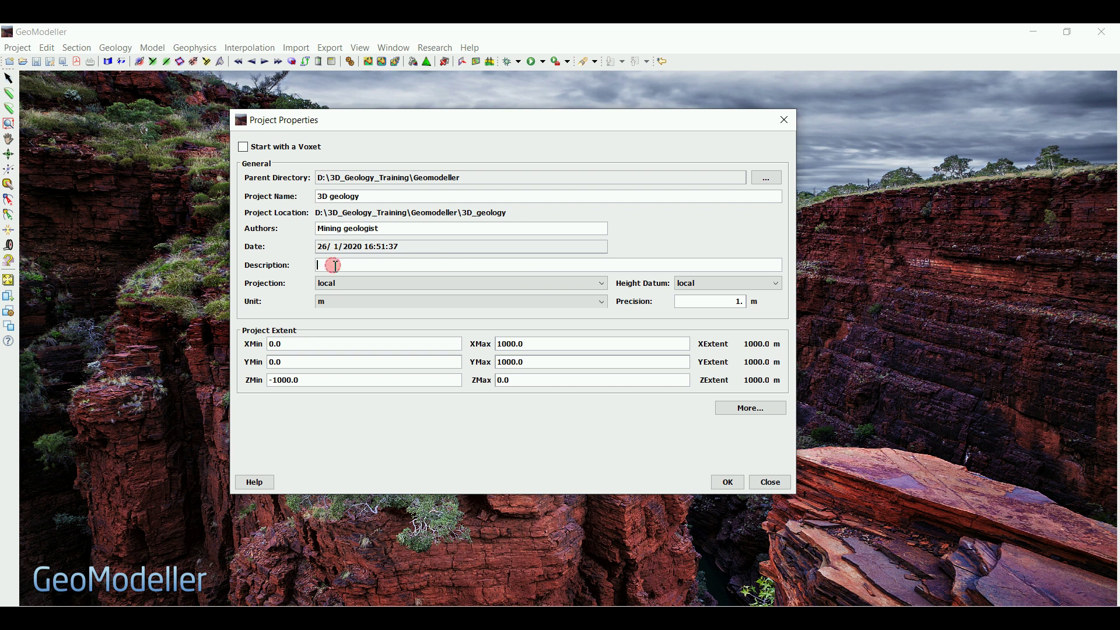
click(570, 263)
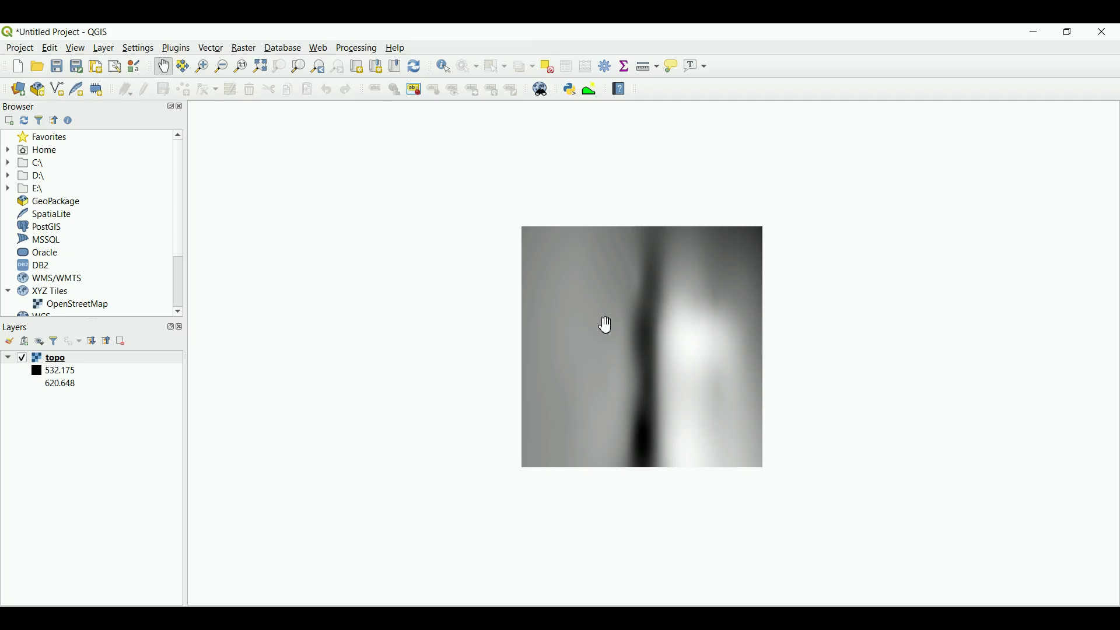
drag(605, 325, 562, 307)
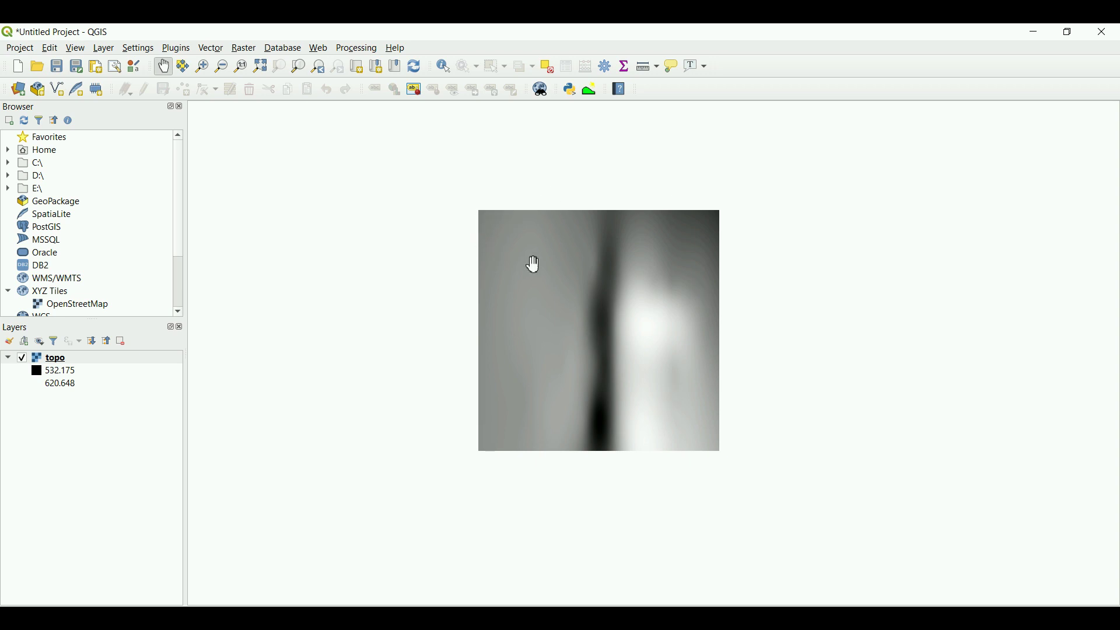
Open the topo layer's Properties information and select the minimum X extent value -1005.
drag(534, 265, 534, 278)
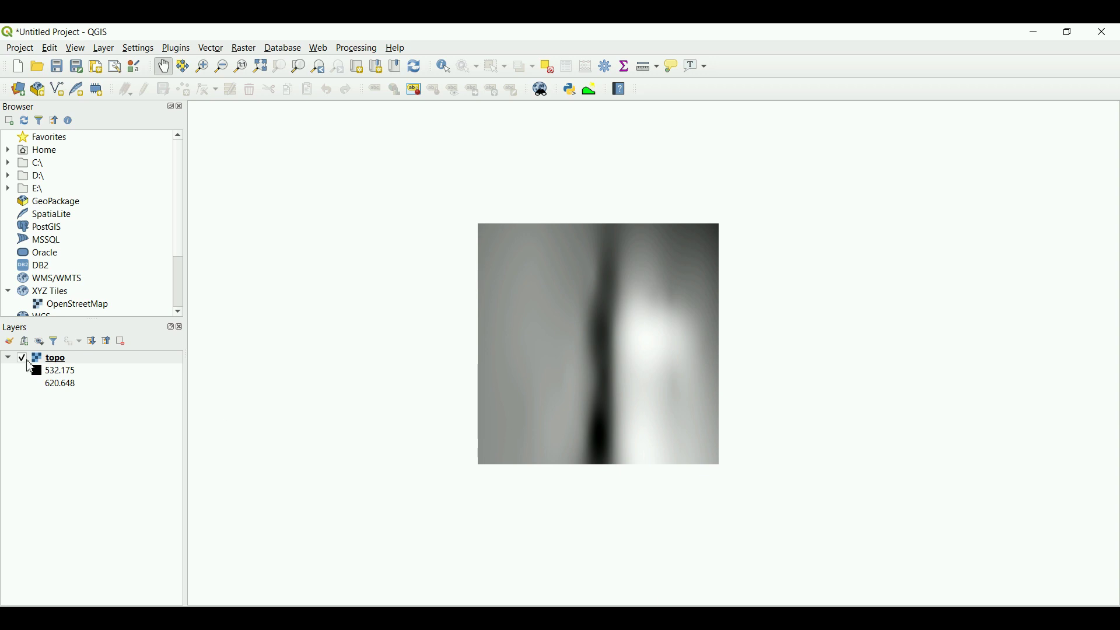
right_click(53, 358)
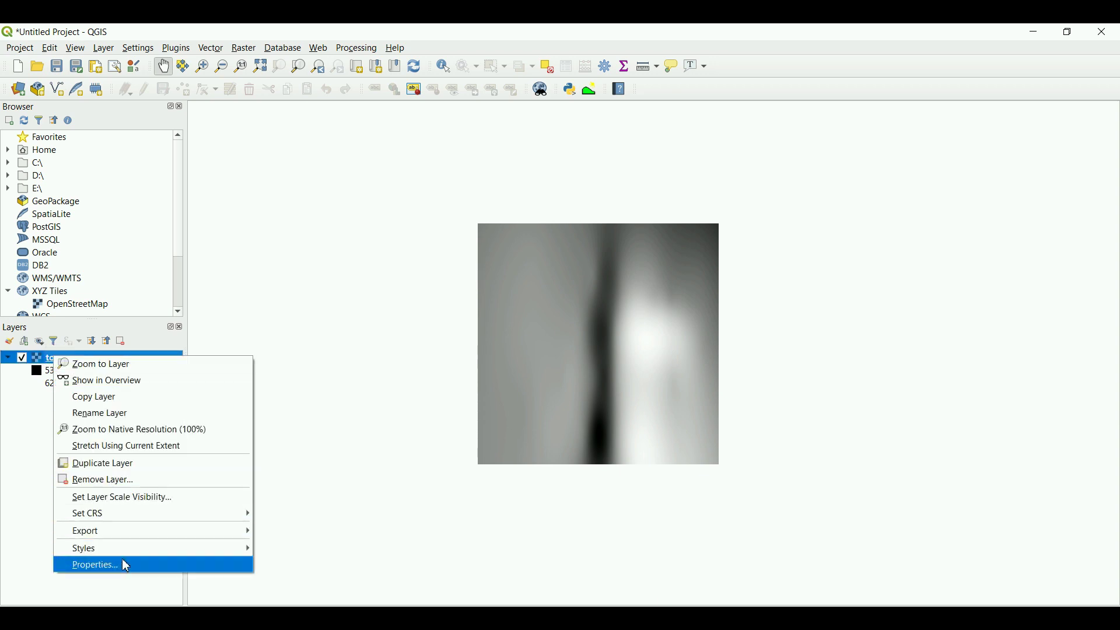
click(119, 565)
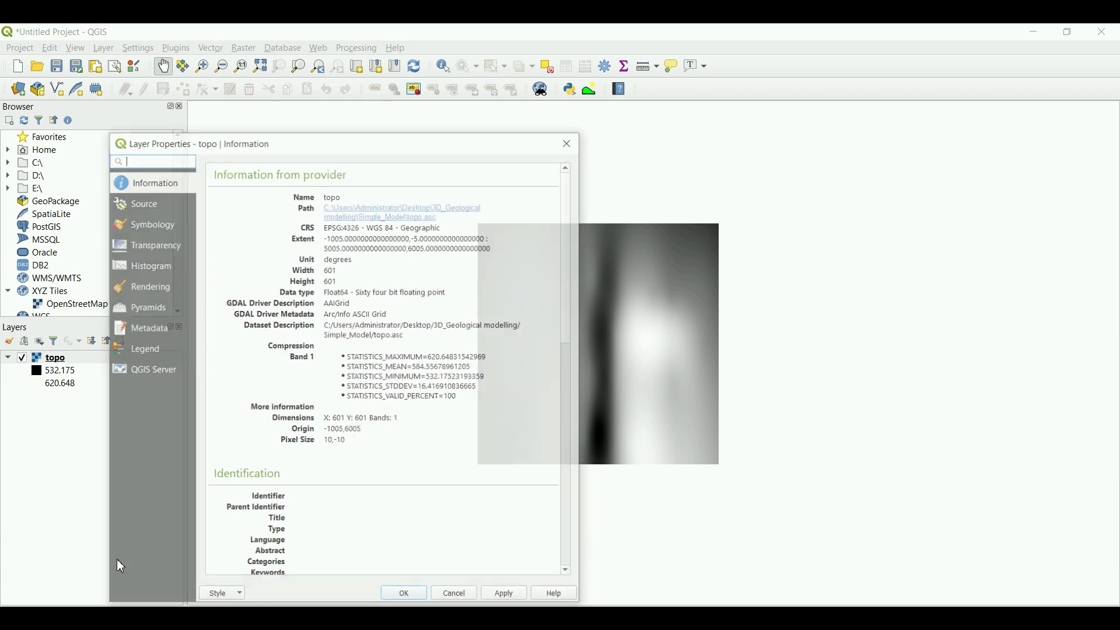
drag(354, 143, 396, 100)
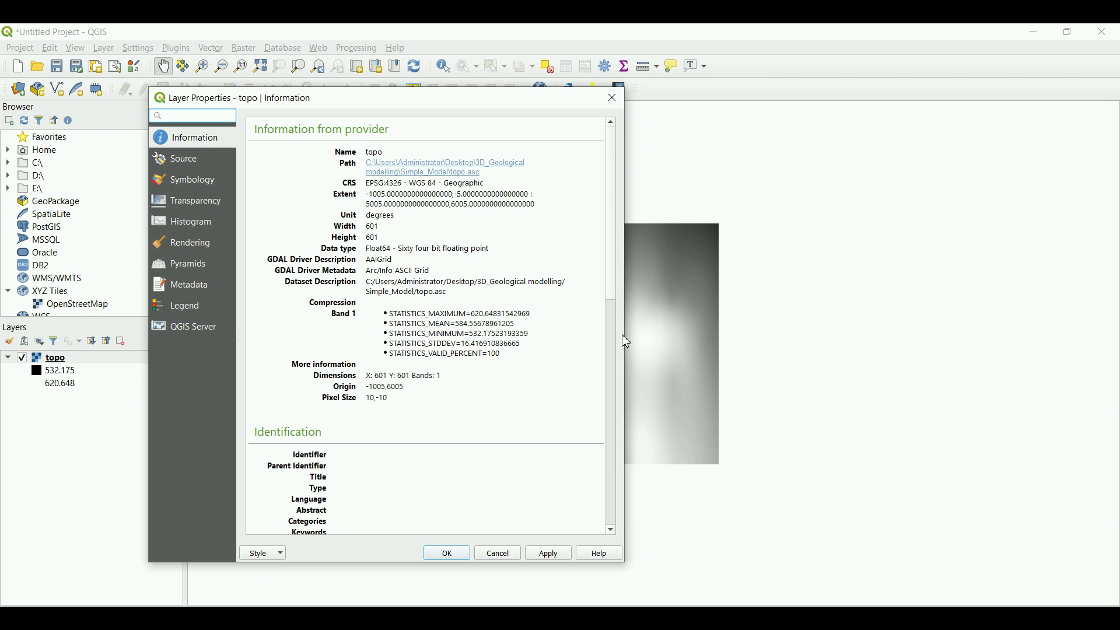
drag(628, 335, 803, 311)
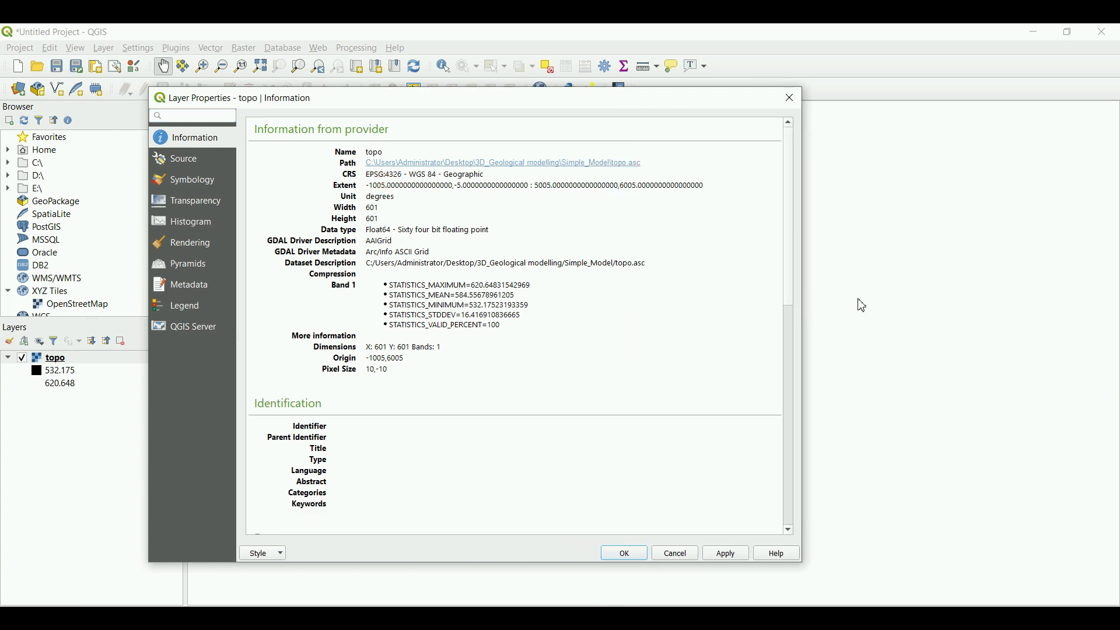
drag(804, 294, 717, 301)
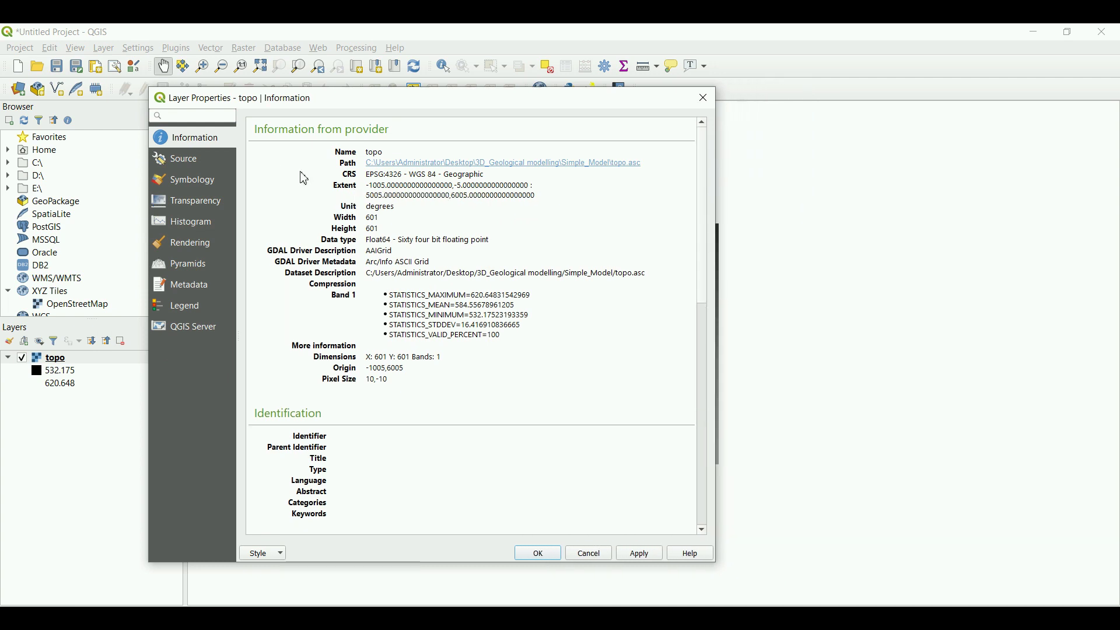
triple_click(368, 192)
click(371, 194)
drag(369, 185, 423, 193)
click(387, 190)
Copy the DEM's X extent into GeoModeller: XMin -1005 and XMax 5005.
click(422, 187)
right_click(422, 188)
click(439, 196)
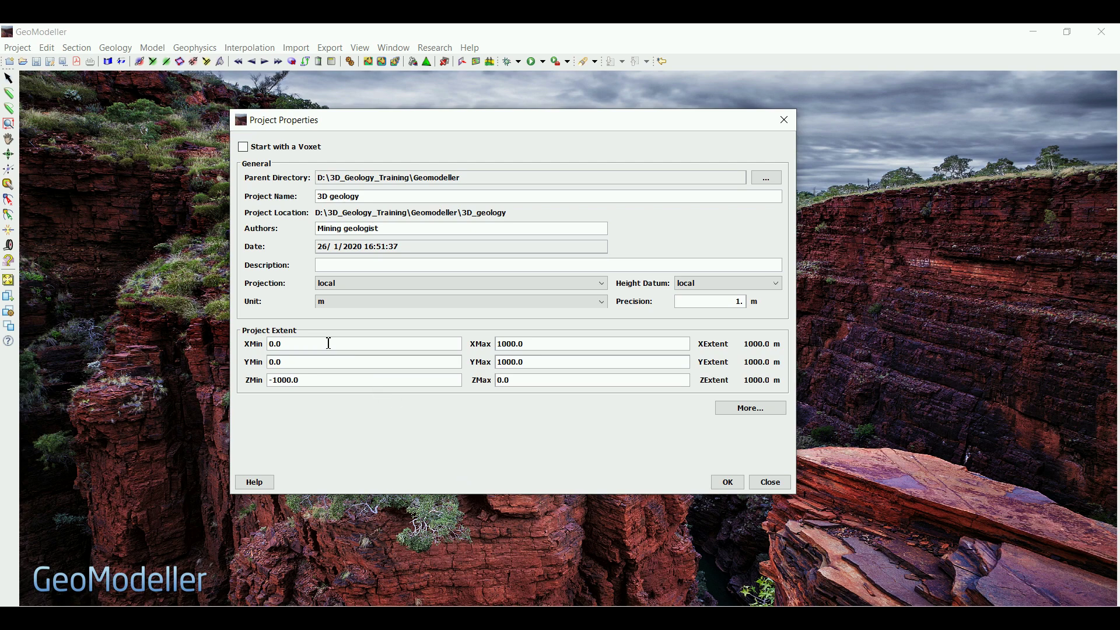
double_click(329, 344)
key(ctrl+v)
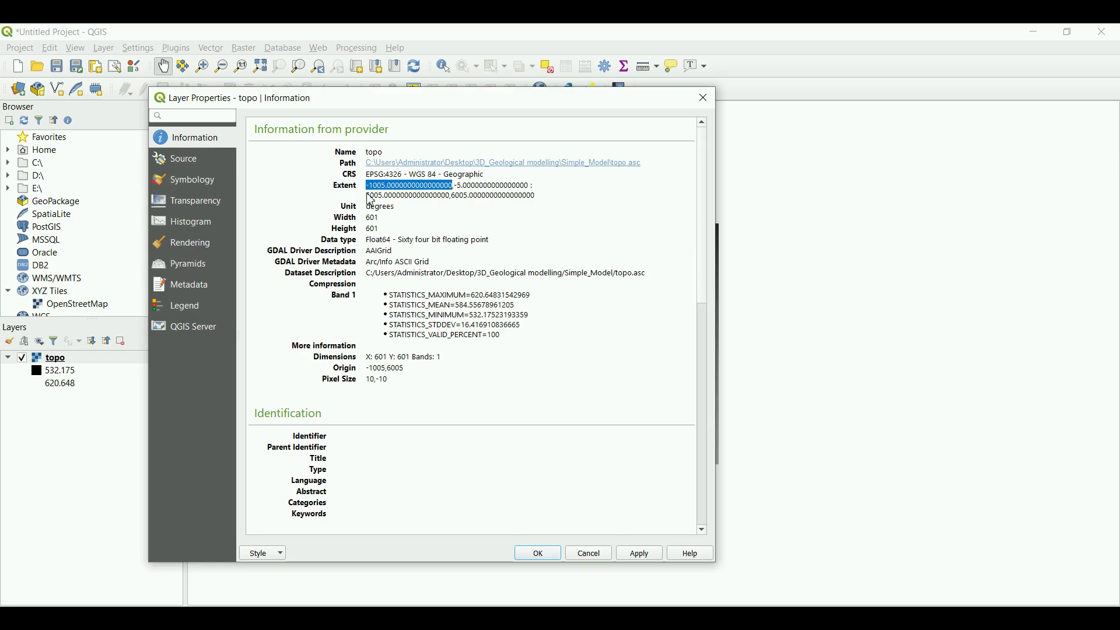
drag(368, 196, 455, 207)
right_click(454, 206)
click(464, 212)
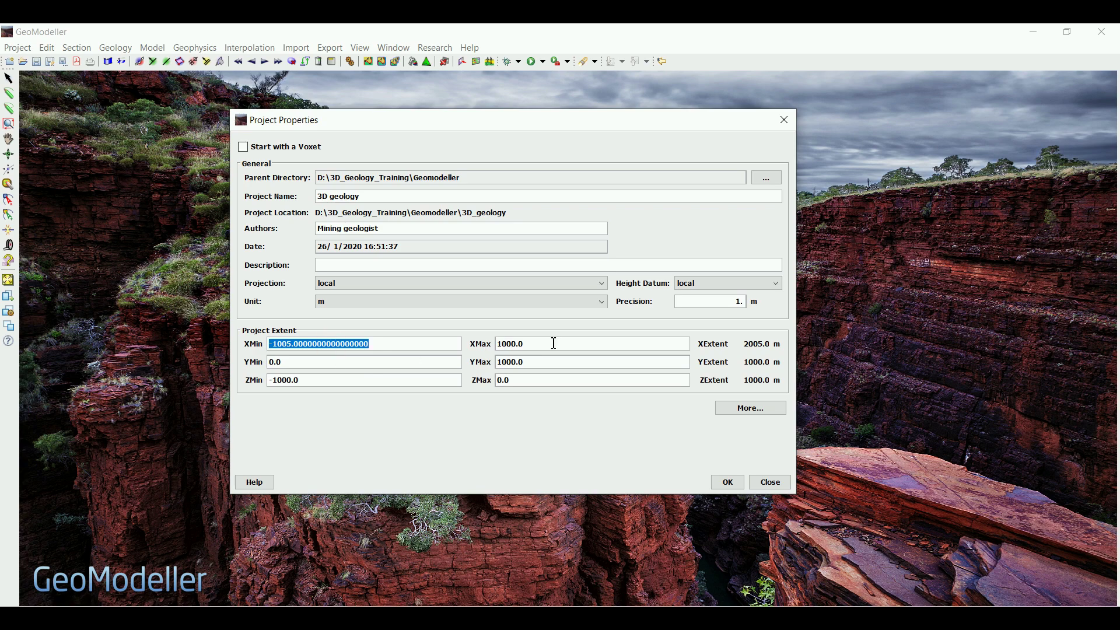
double_click(555, 343)
key(ctrl+v)
Copy the DEM's minimum Y value -5.0 into YMin.
key(alt+Tab)
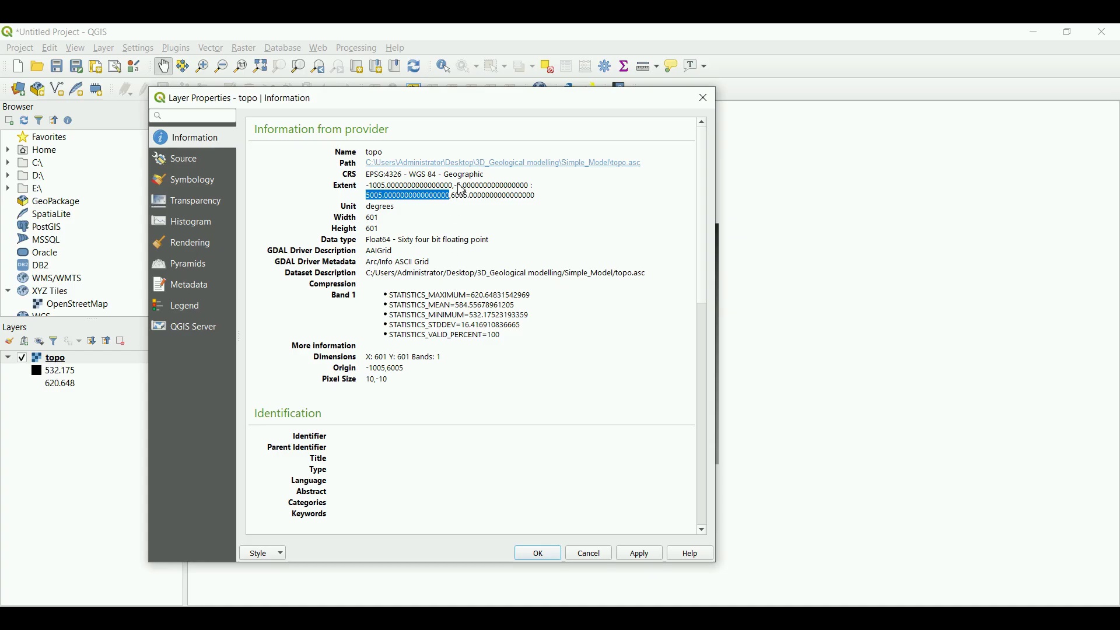
drag(458, 188, 519, 189)
right_click(521, 191)
click(500, 219)
key(alt+Tab)
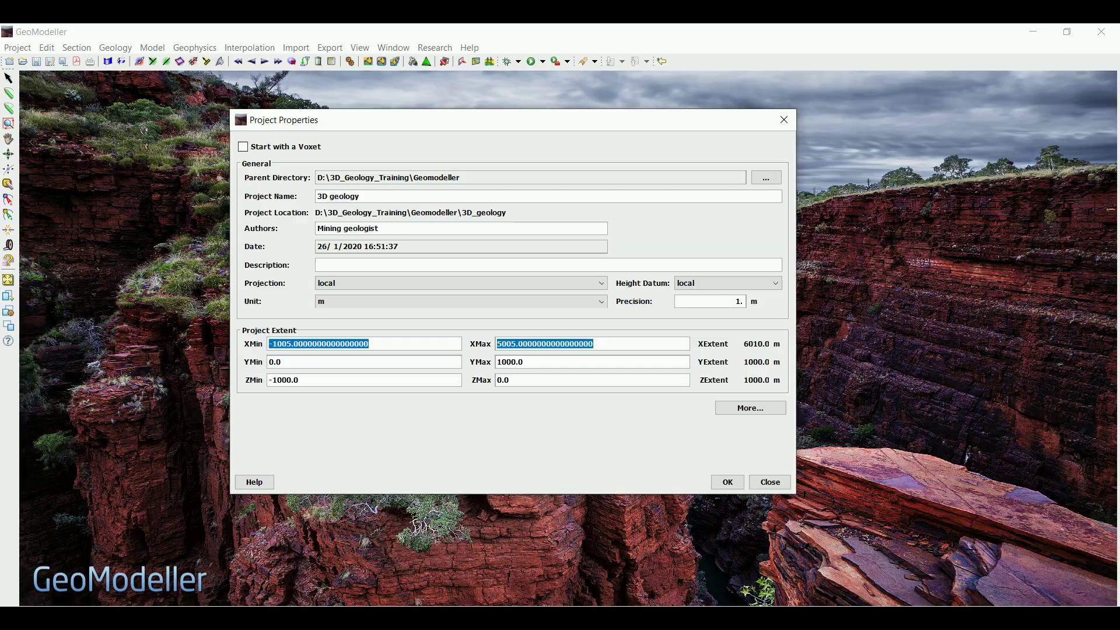
double_click(334, 366)
key(ctrl+v)
Copy the DEM's maximum Y value 6005.0 into YMax and close the QGIS layer properties.
key(alt+Tab)
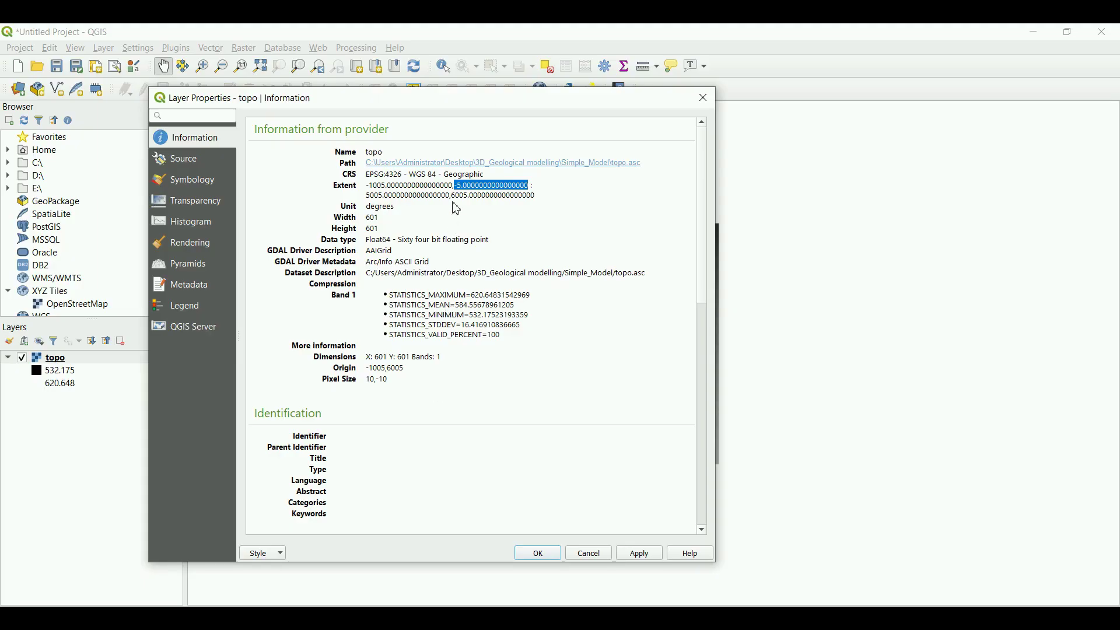
drag(453, 197, 540, 207)
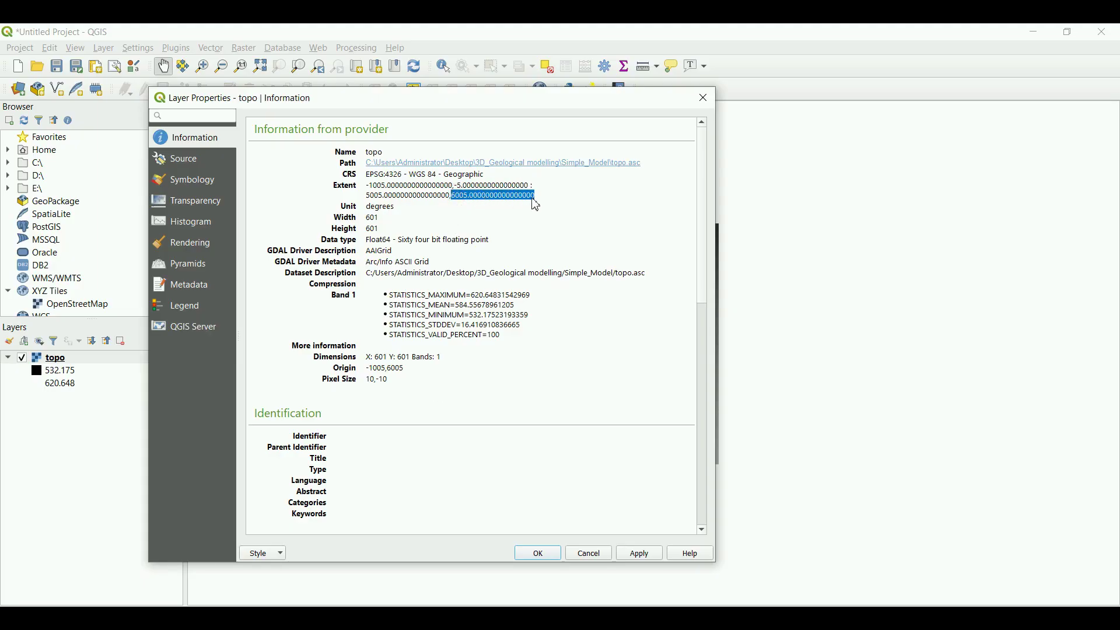
right_click(530, 200)
click(548, 201)
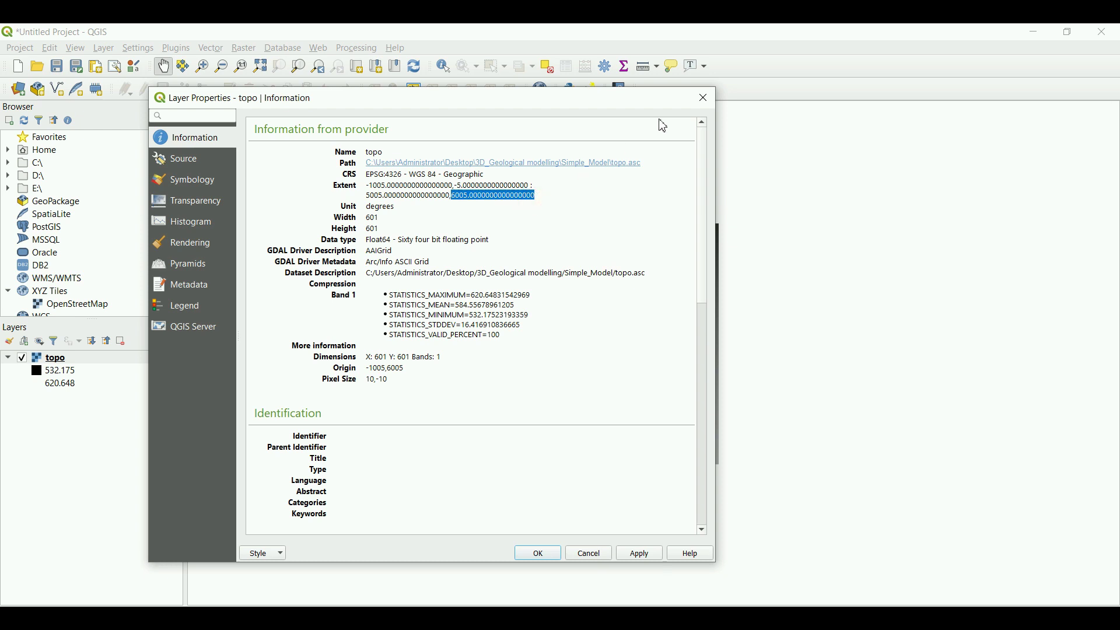
click(703, 98)
click(341, 569)
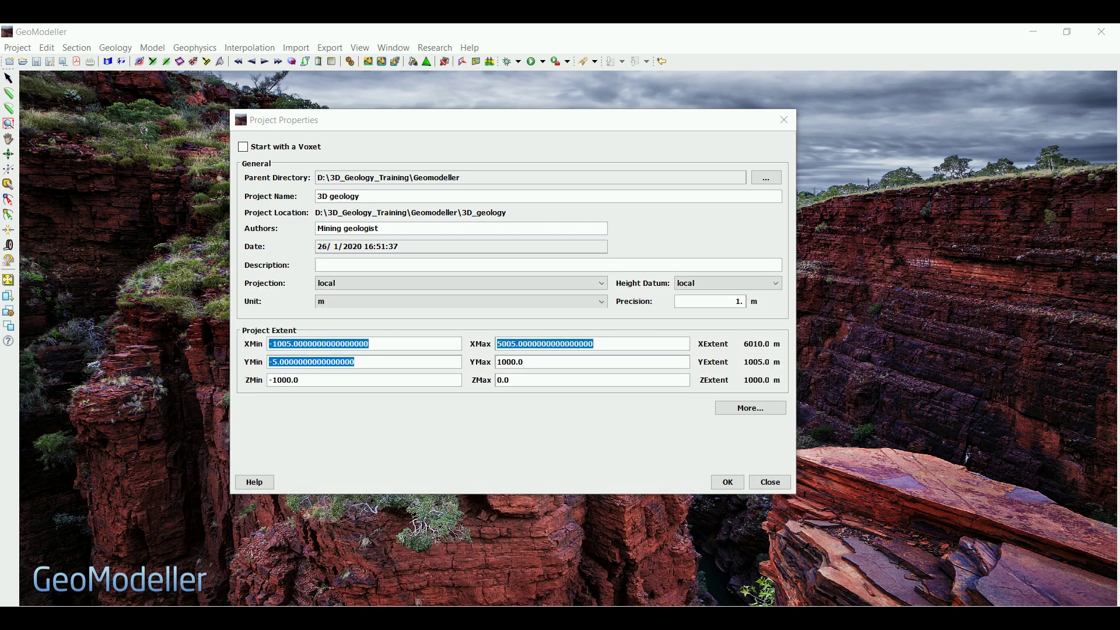
double_click(535, 360)
key(ctrl+v)
click(513, 430)
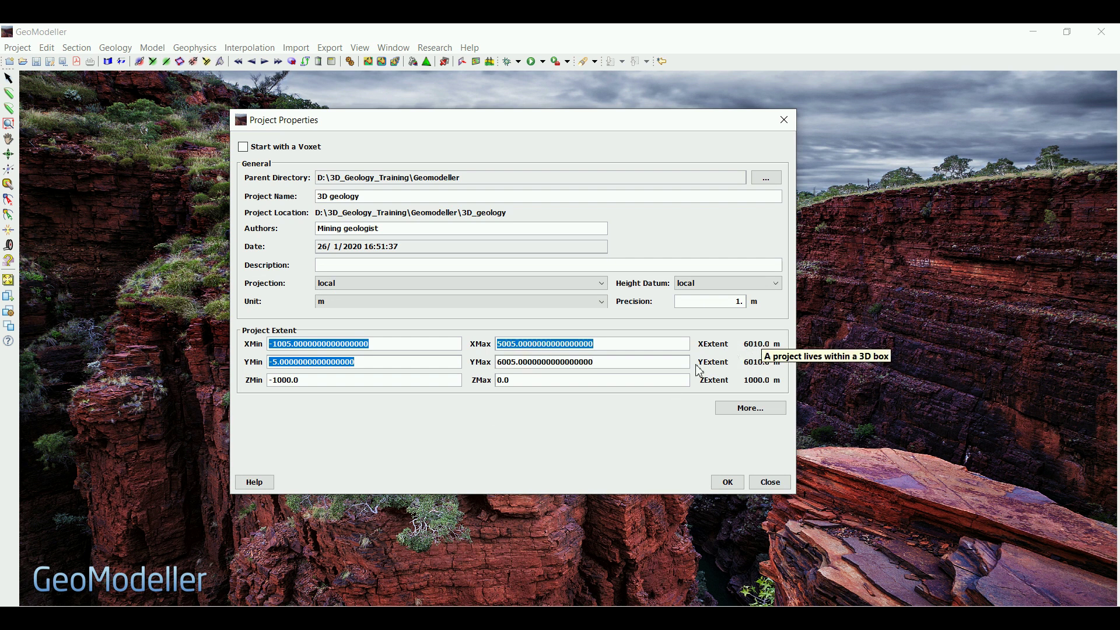
double_click(604, 379)
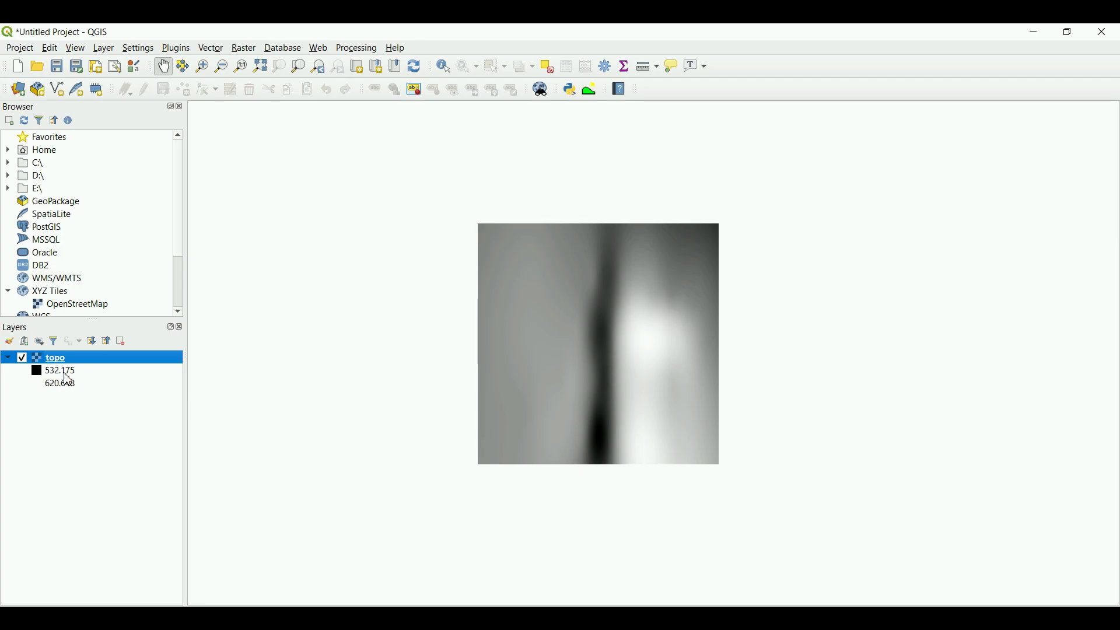
Glance at the topo layer properties again, then enter 400 as the project ZMin.
double_click(67, 379)
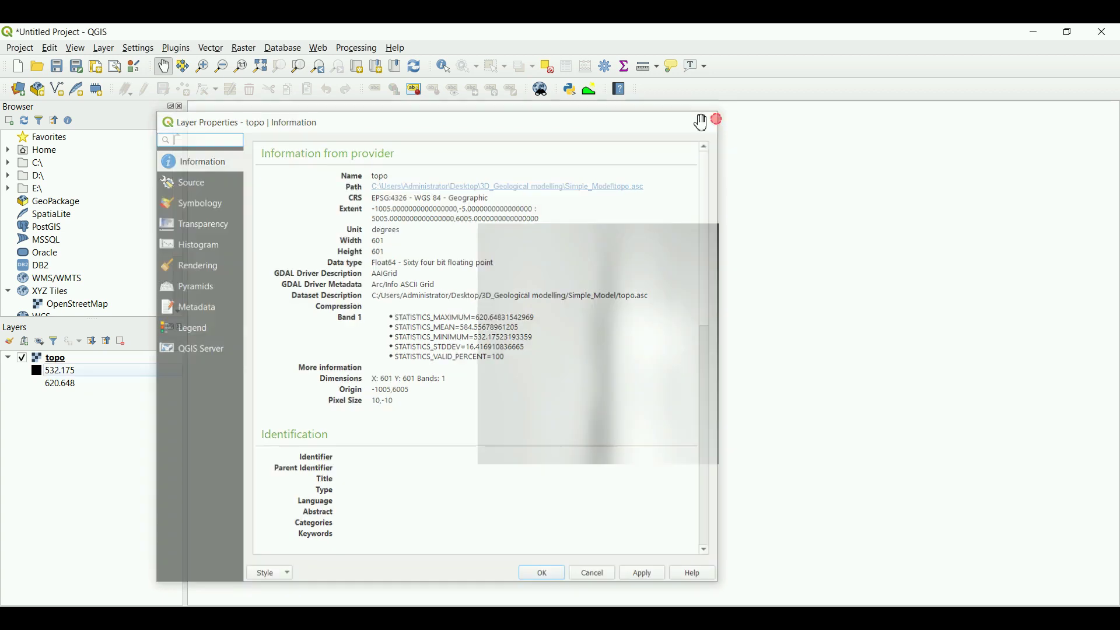
click(717, 119)
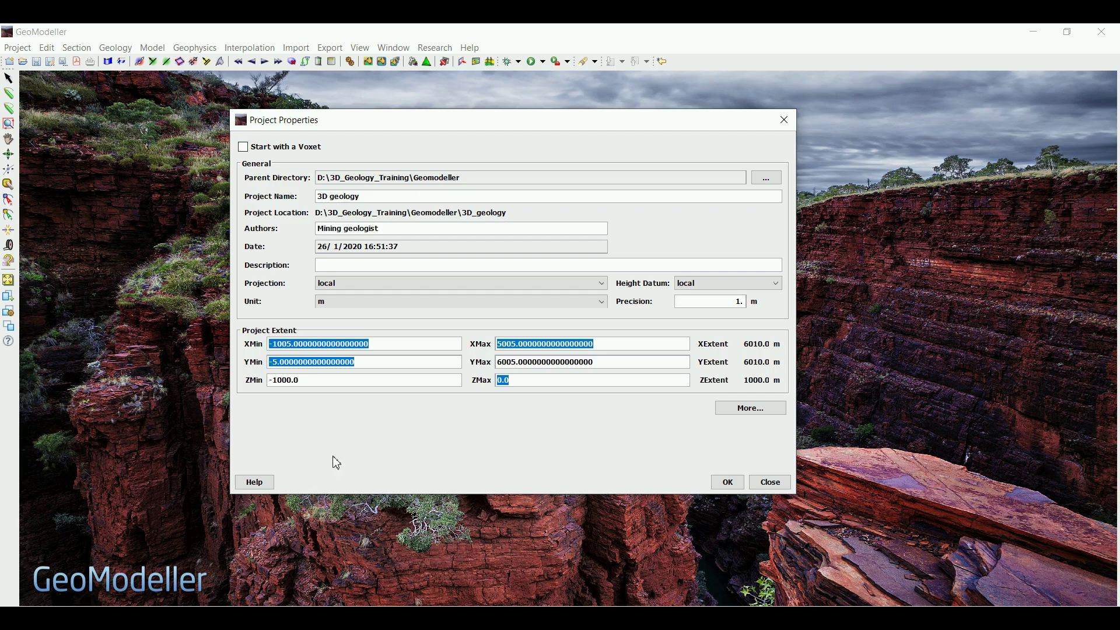
drag(269, 381, 306, 382)
text(400)
click(305, 619)
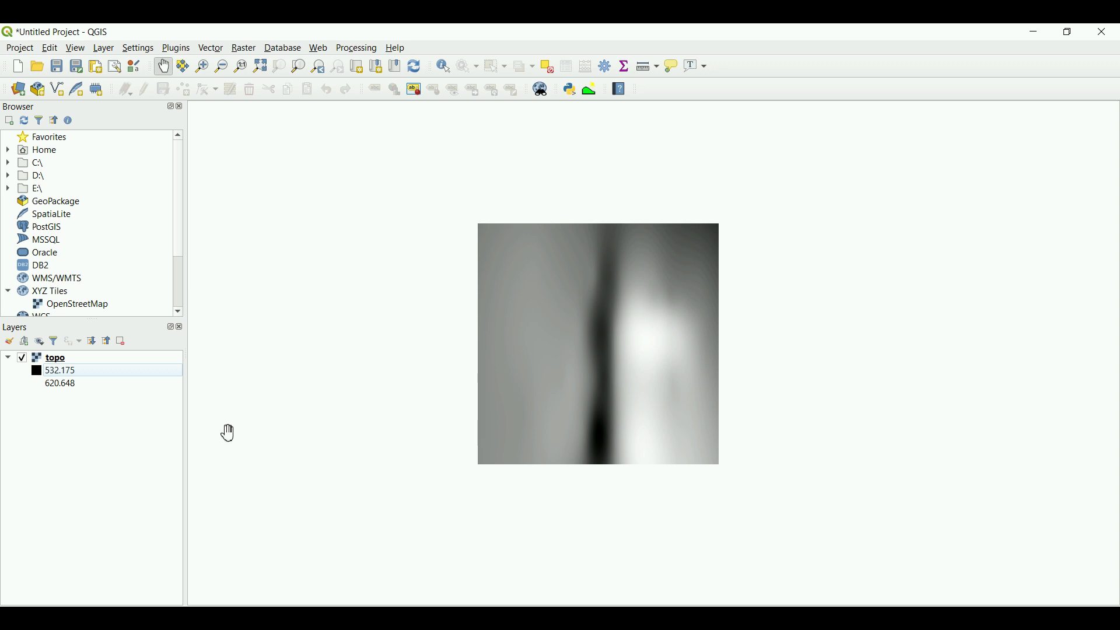
Check the topo layer's 532.175 to 620.648 elevation range in the QGIS legend.
click(93, 371)
click(85, 371)
click(65, 385)
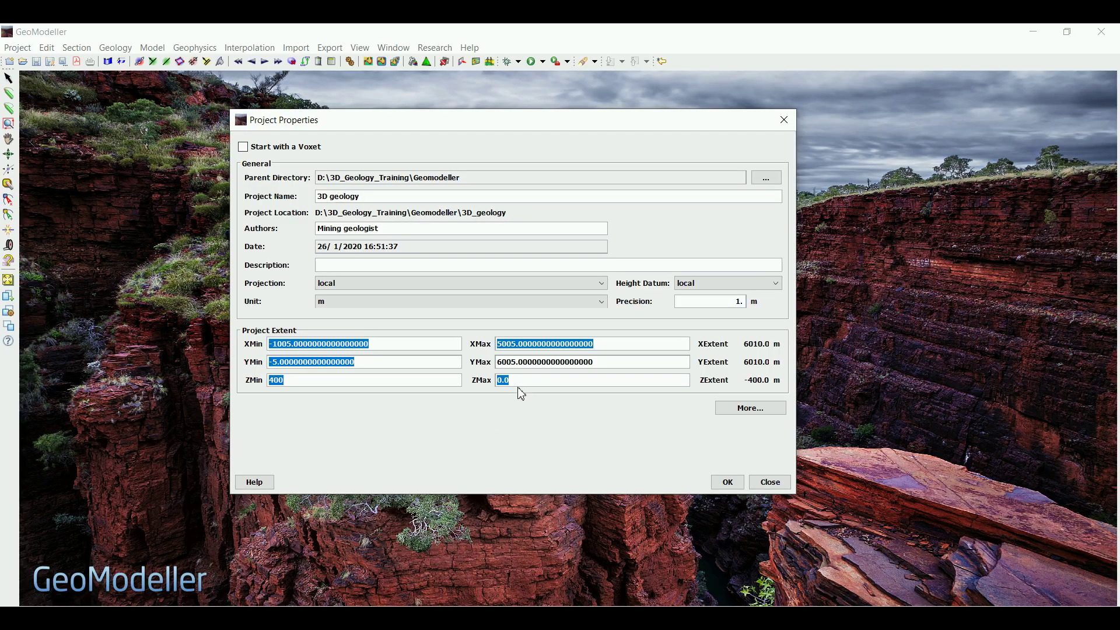
Set ZMax to 700, then create the project and accept the small vertical extent warning.
click(497, 381)
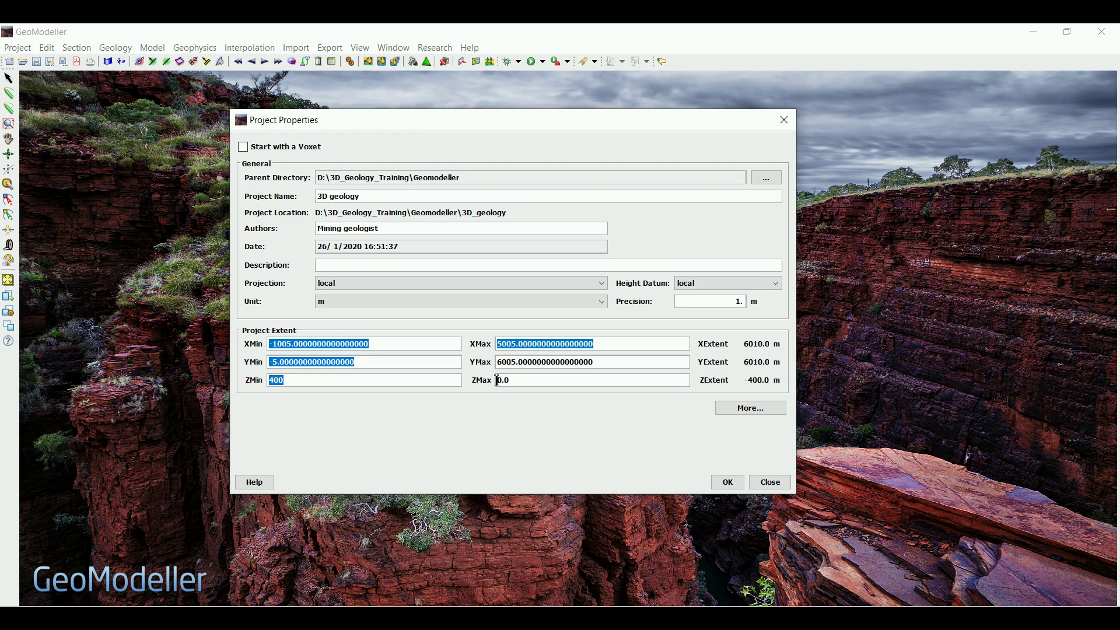
double_click(529, 381)
text(7000)
key(BackSpace)
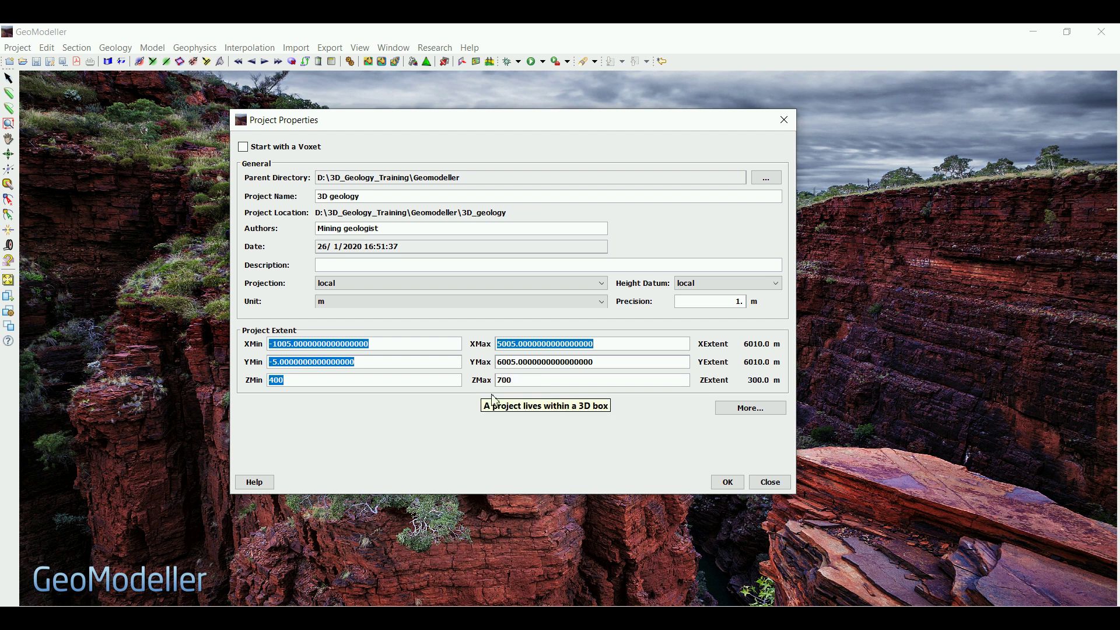
click(729, 483)
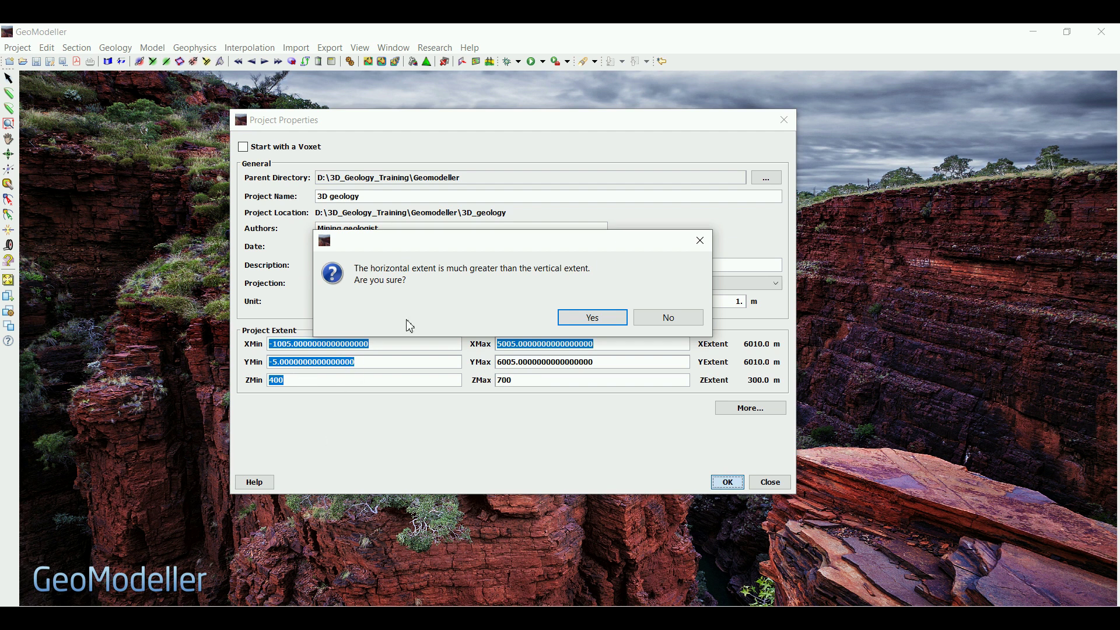
click(590, 317)
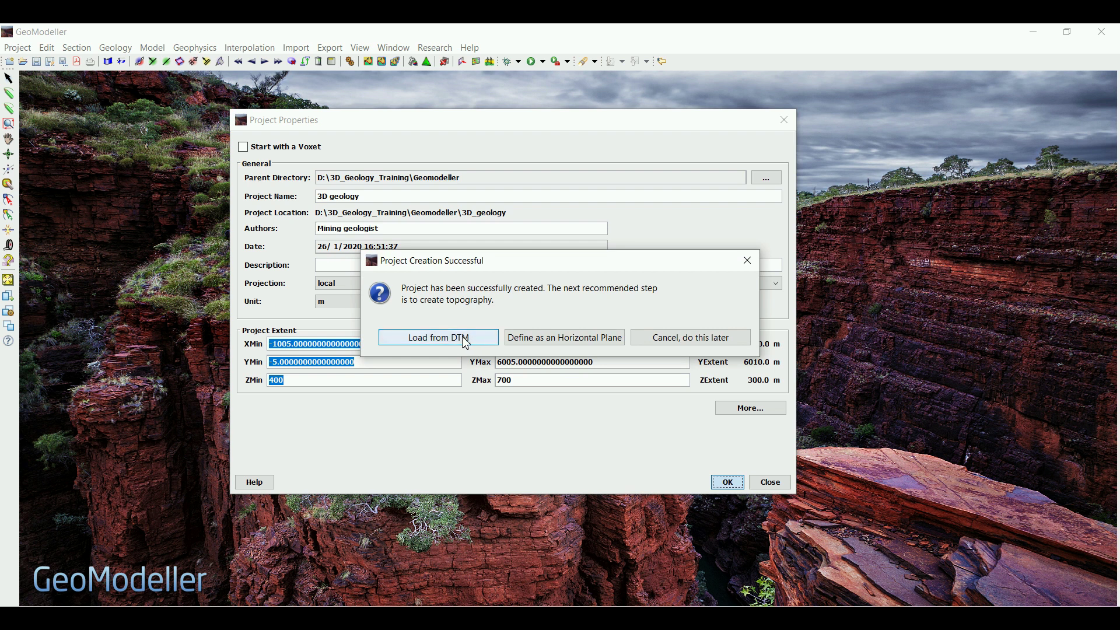
Load topography from DTM using topo.asc from Desktop > 3D_Geological modelling > Simple_Model.
click(459, 346)
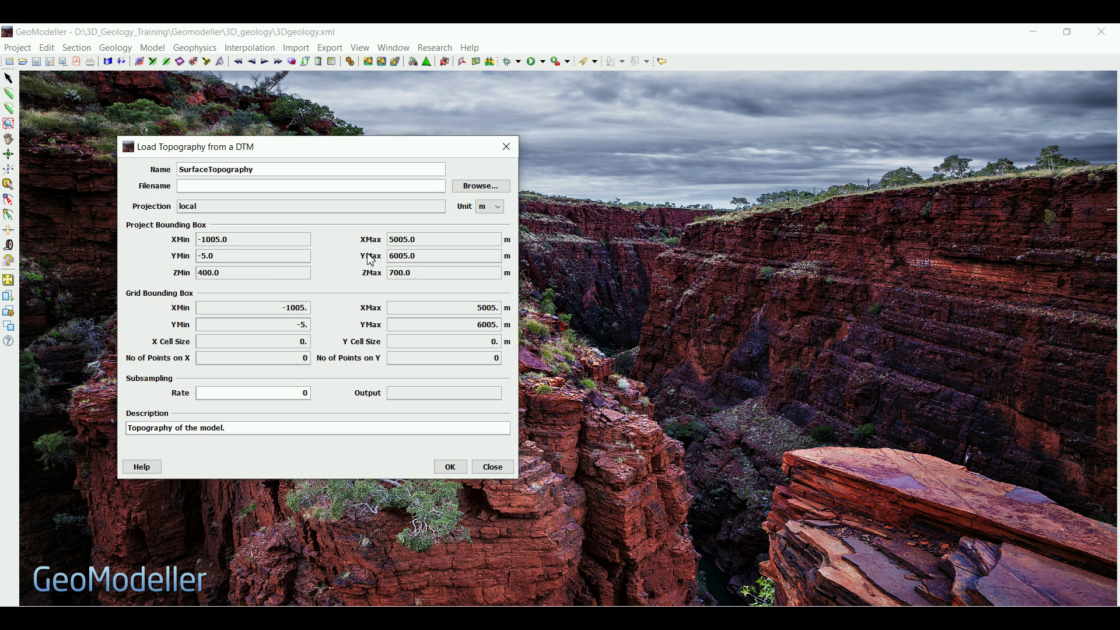
click(465, 188)
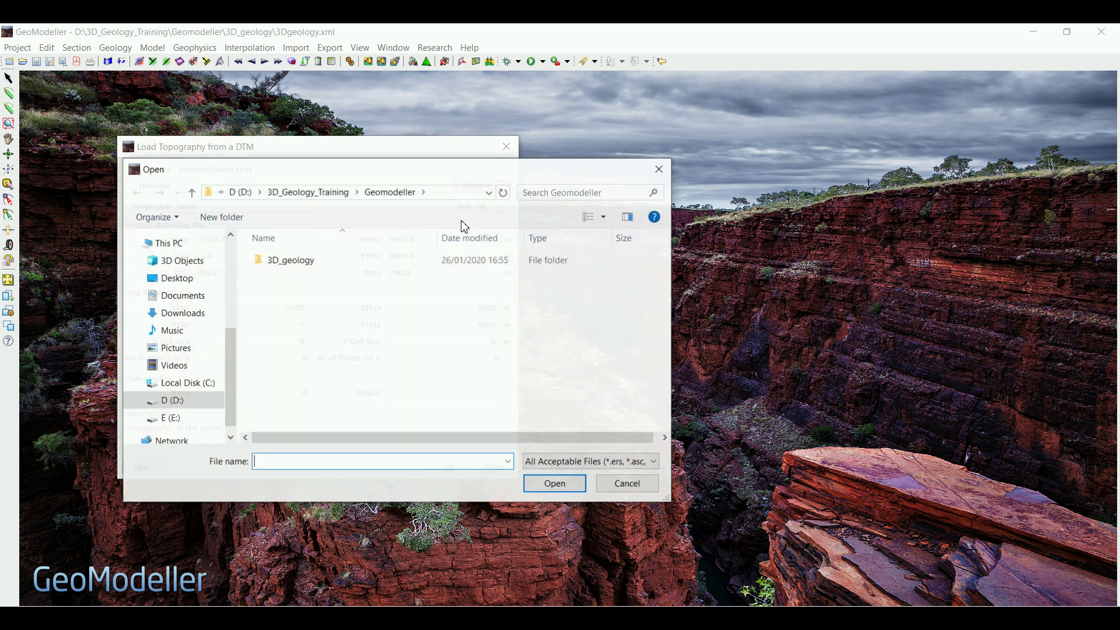
click(182, 279)
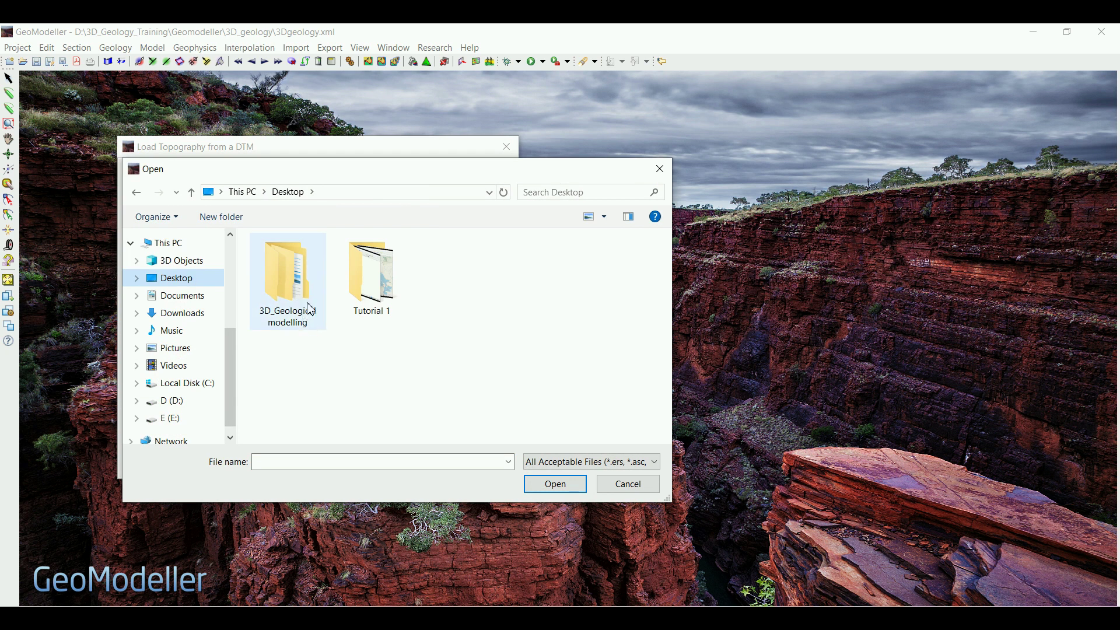
double_click(292, 294)
double_click(295, 265)
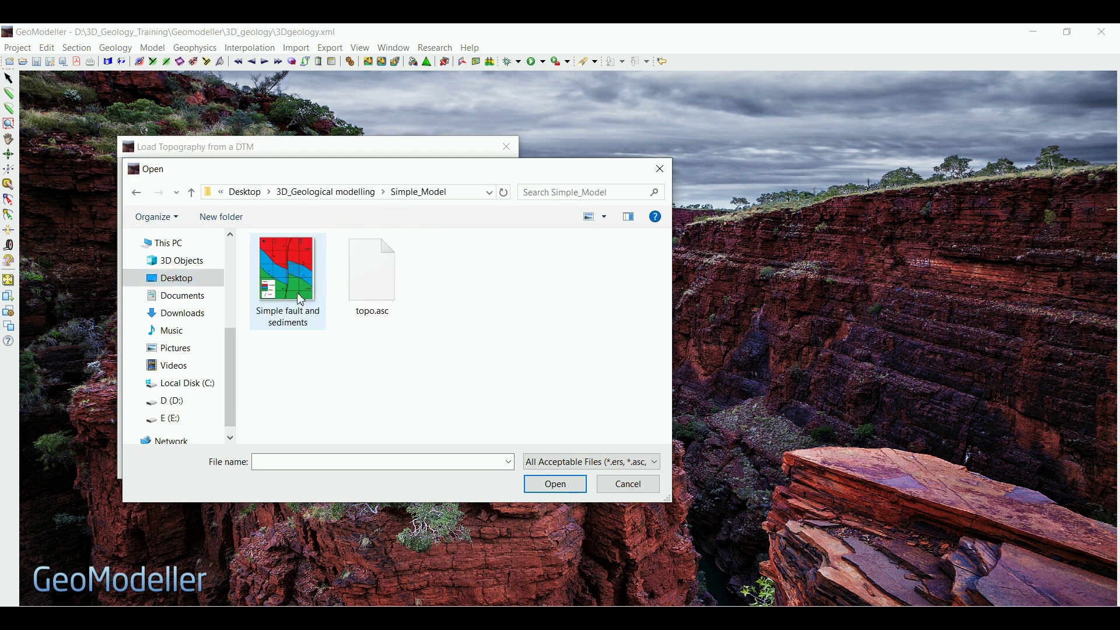
click(375, 292)
click(556, 488)
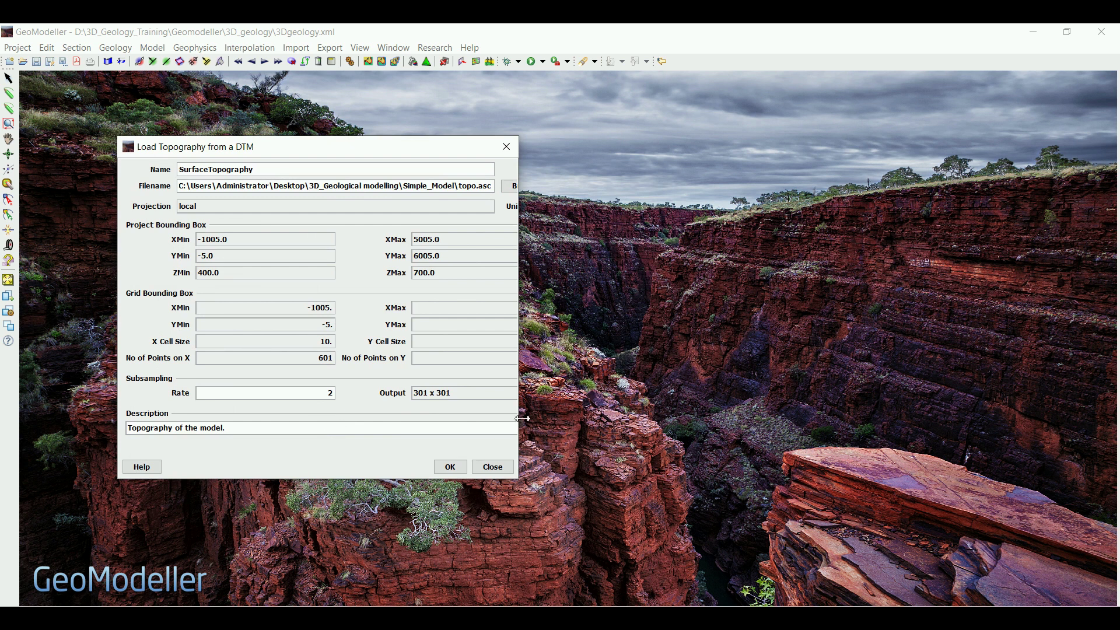
Change the DTM subsampling rate from 2 to 1 for a 602 x 602 output.
drag(523, 418, 762, 418)
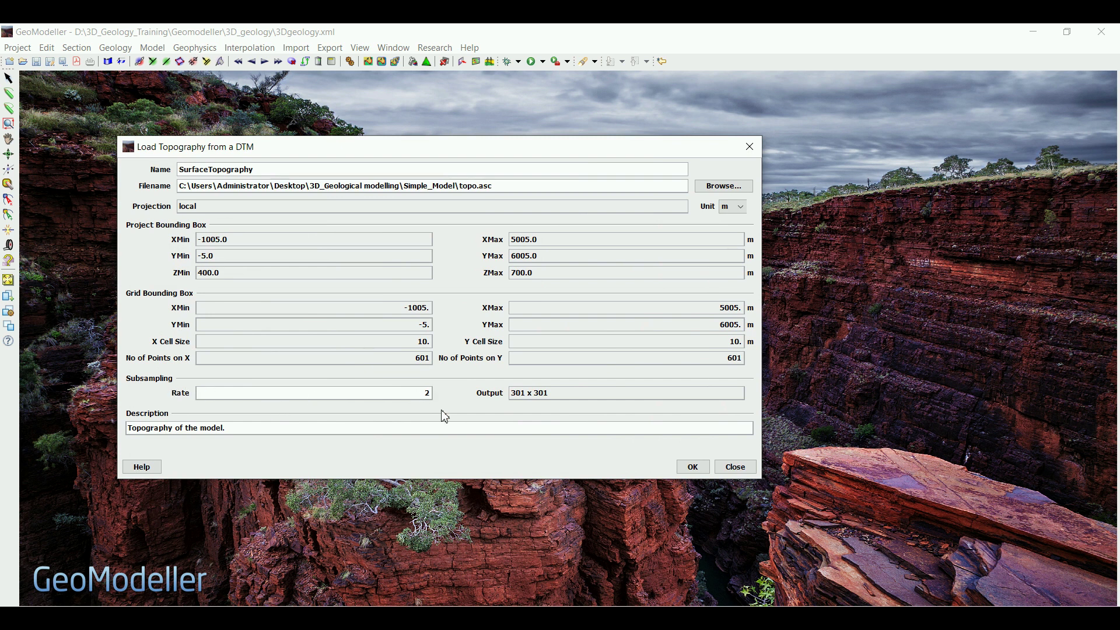
drag(425, 399, 433, 397)
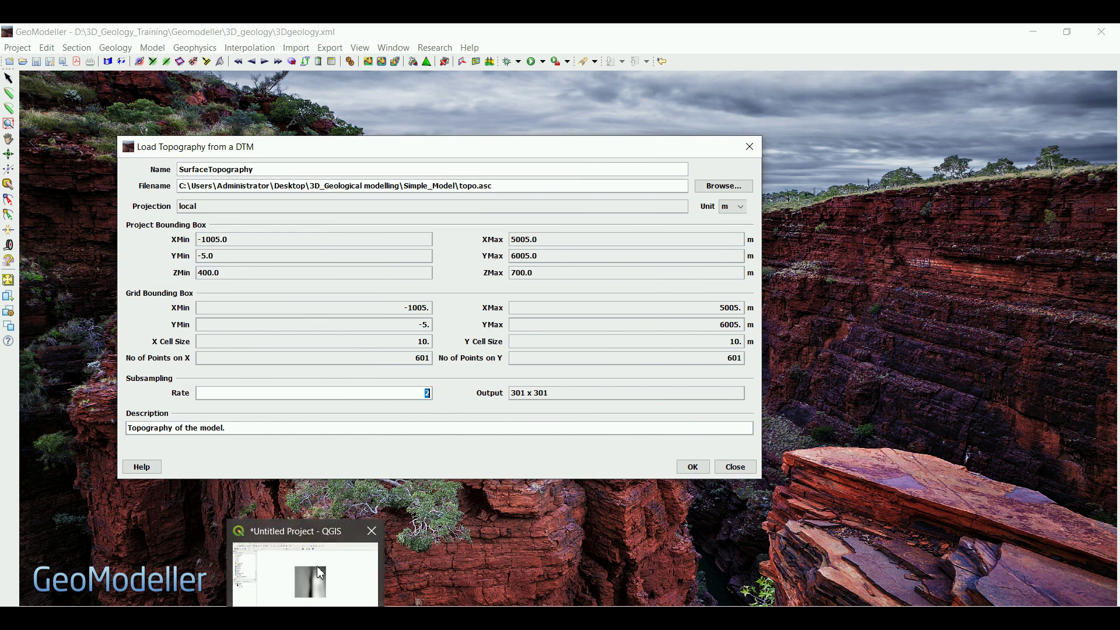
click(317, 566)
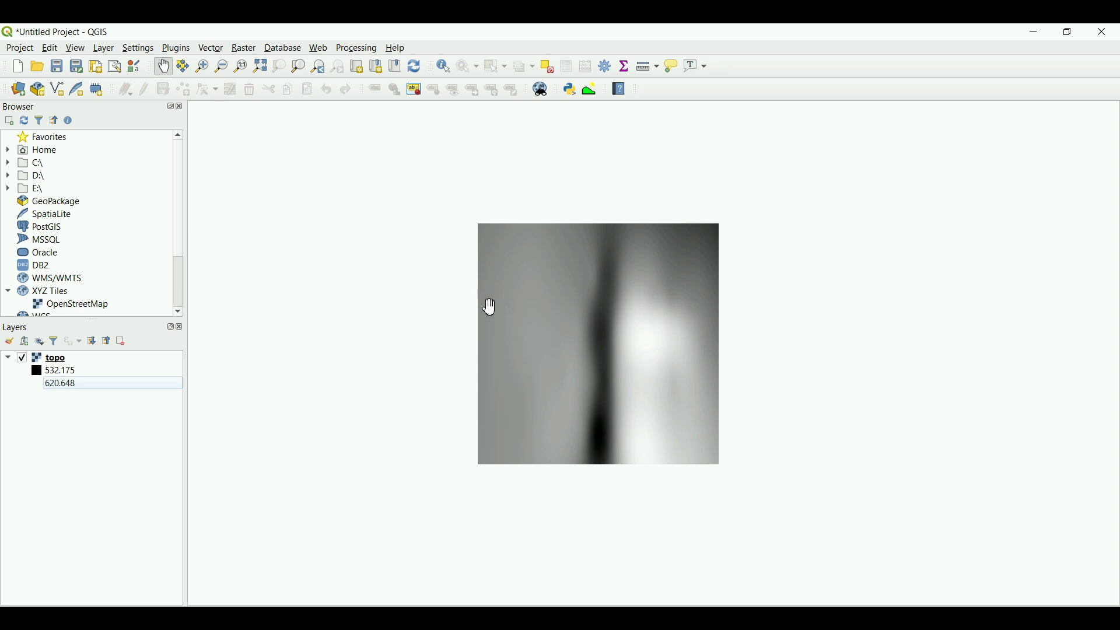
key(alt+Tab)
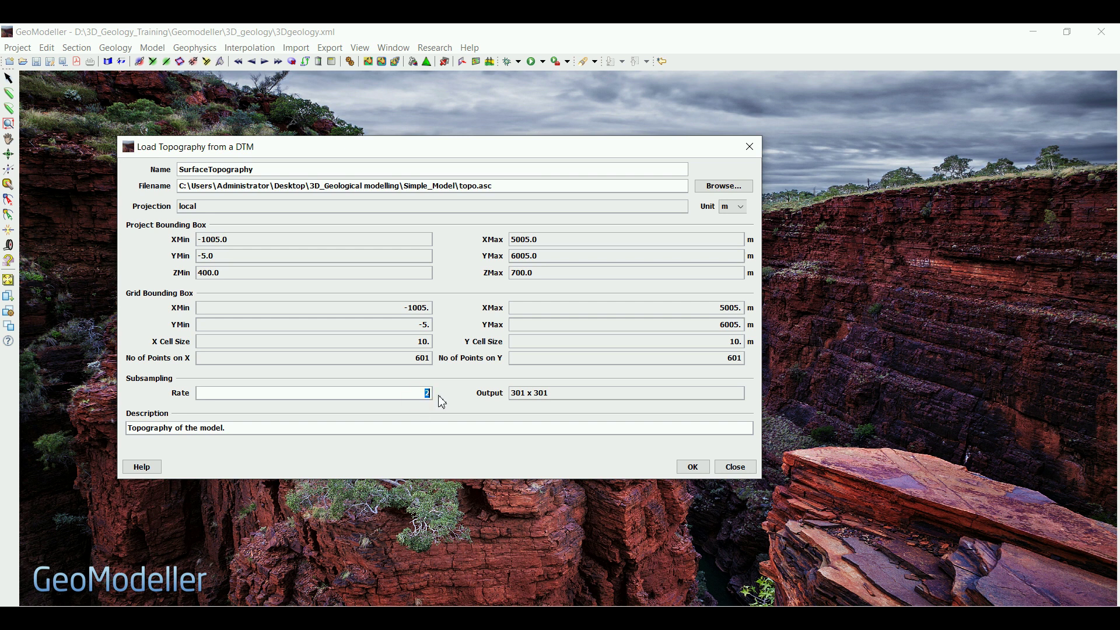
triple_click(426, 429)
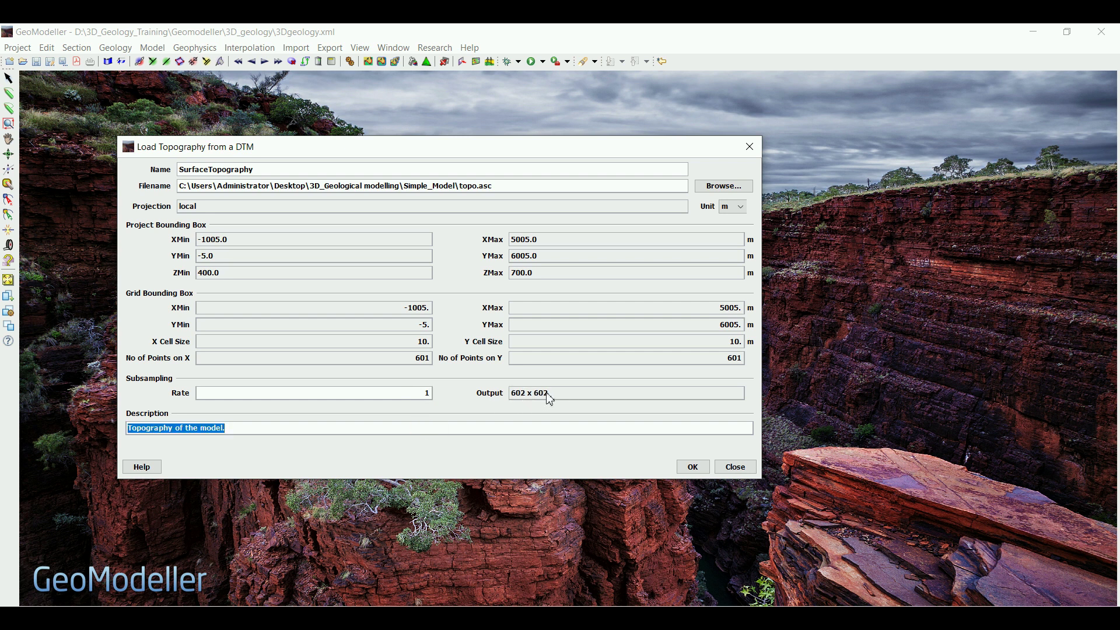
Confirm the topography settings and accept the large 602 x 602 grid warning.
click(695, 469)
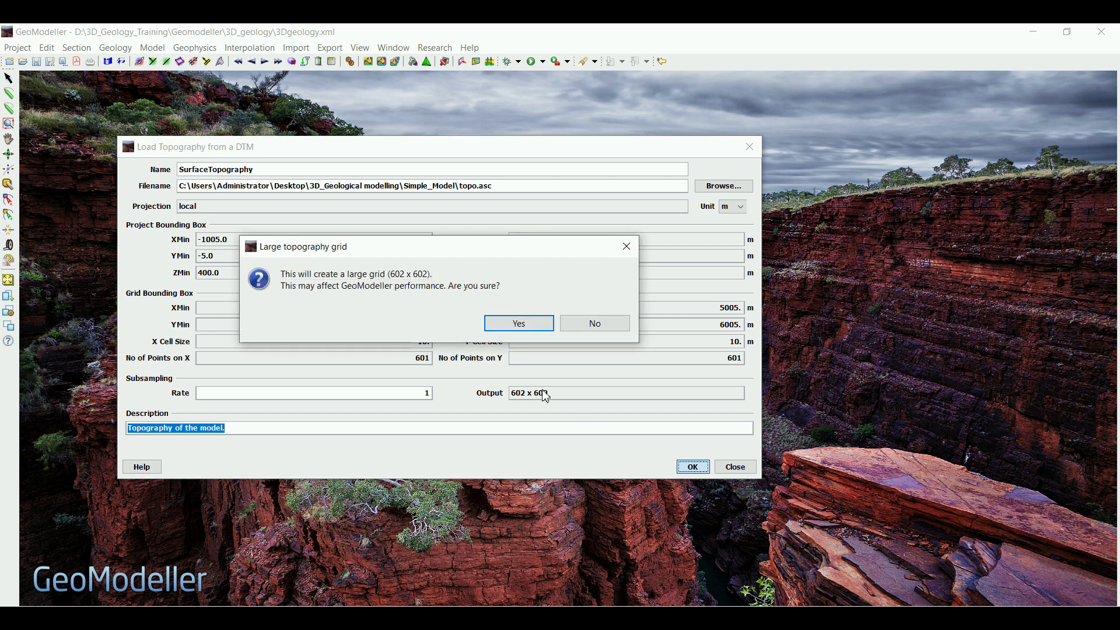
click(520, 325)
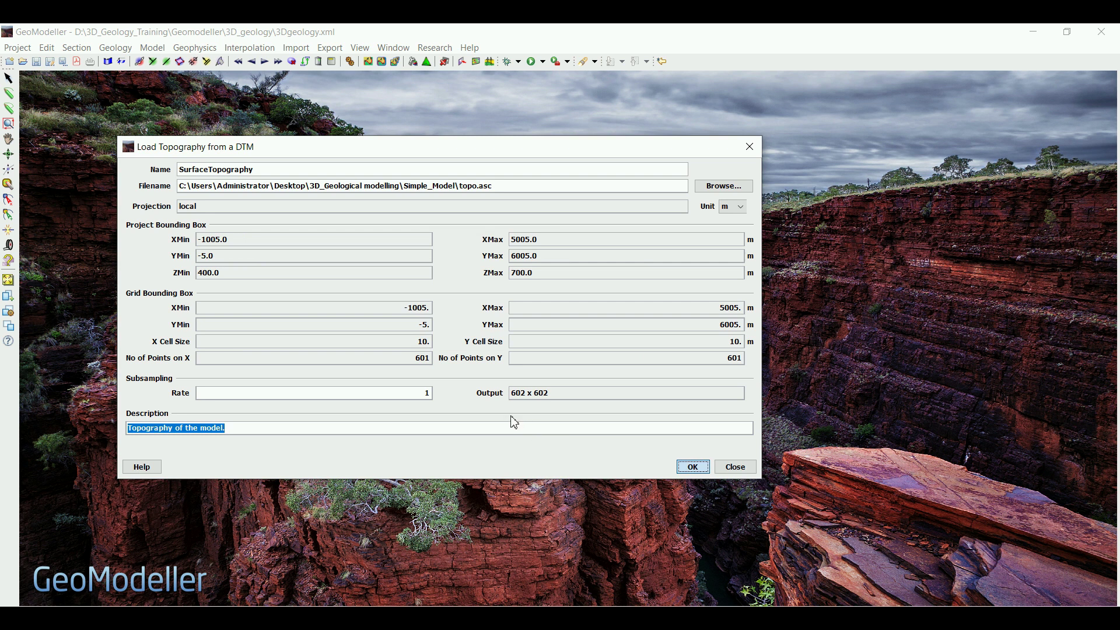
key(Return)
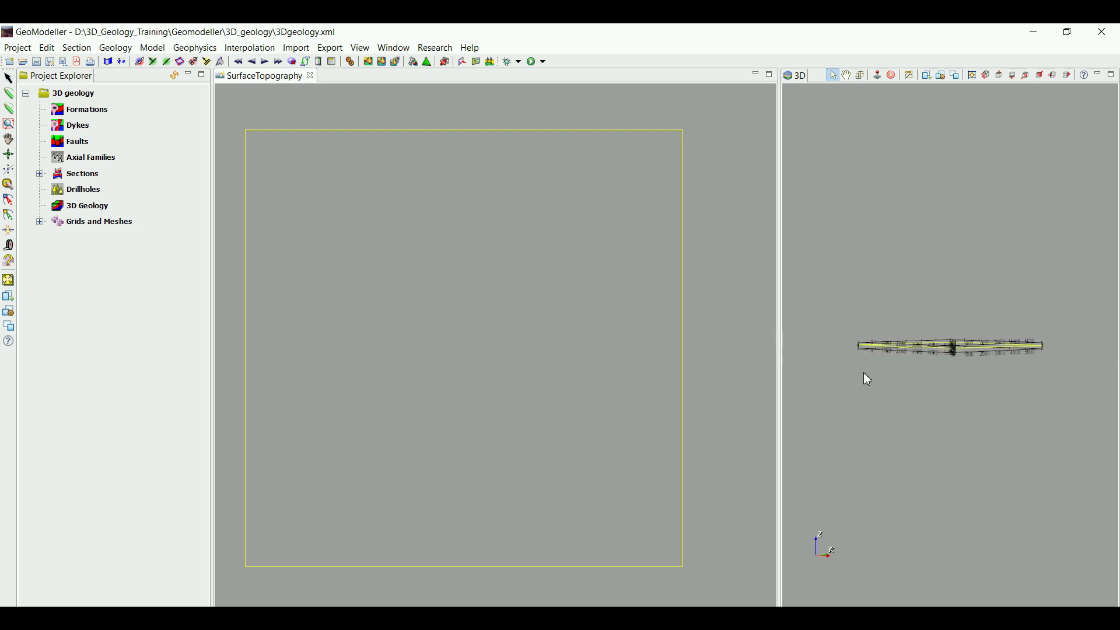
Tilt the 3D view to an oblique angle, zoom, and move the topography square toward the upper left.
drag(864, 375, 902, 422)
scroll(440, 337, down, 3)
scroll(380, 292, up, 5)
scroll(380, 294, down, 5)
scroll(428, 368, down, 2)
middle_drag(428, 368, 331, 244)
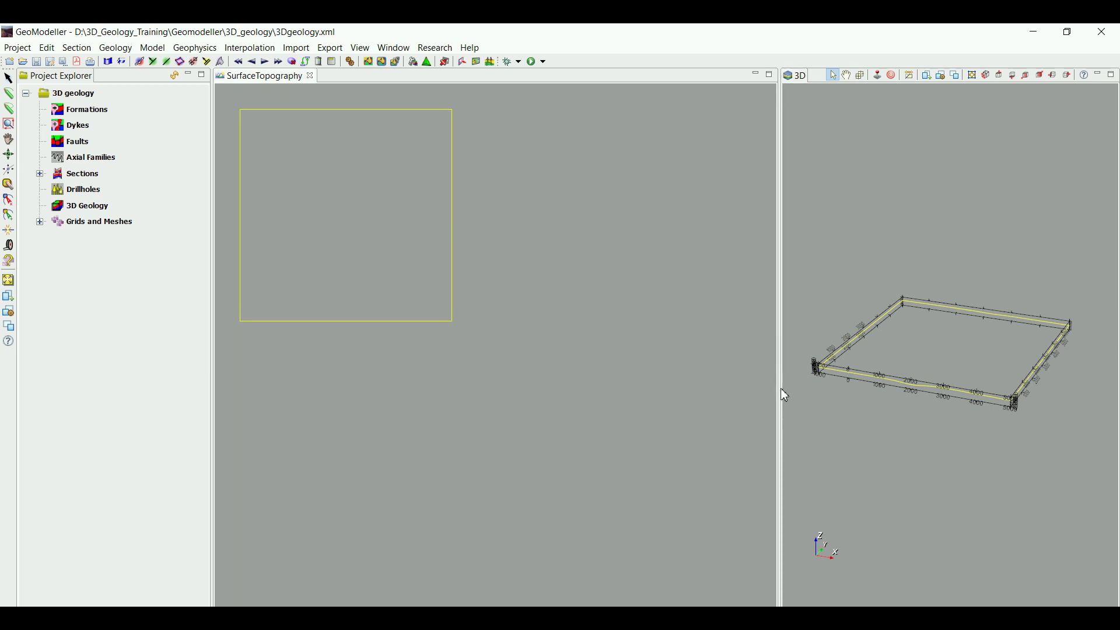
Widen the 3D panel and orbit the bounding box to an oblique front view.
drag(782, 387, 507, 388)
drag(770, 426, 538, 293)
drag(665, 391, 725, 370)
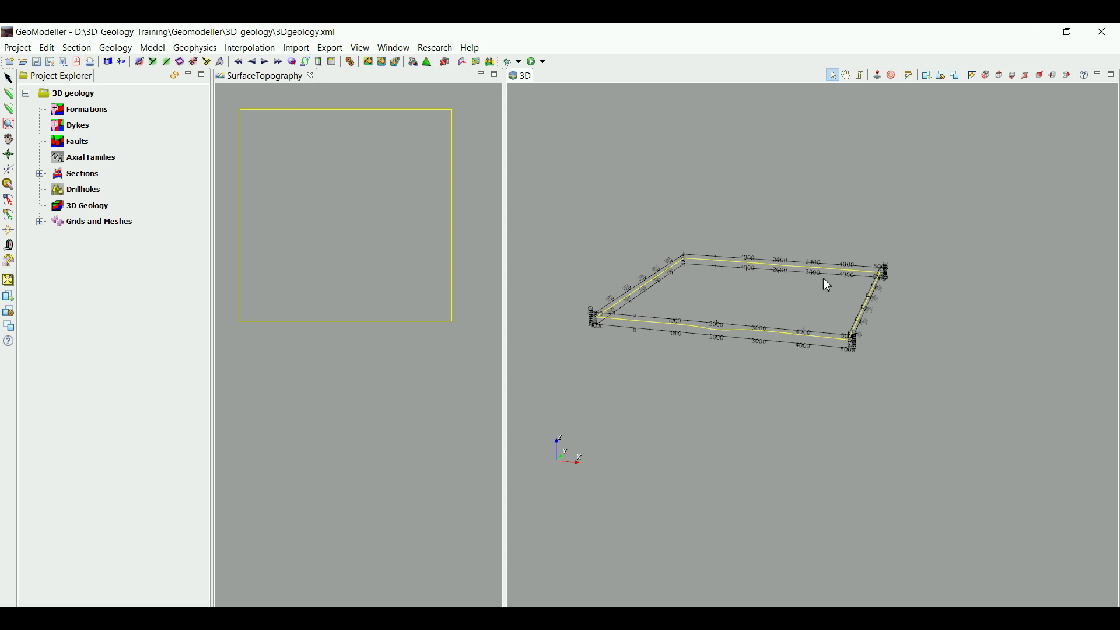